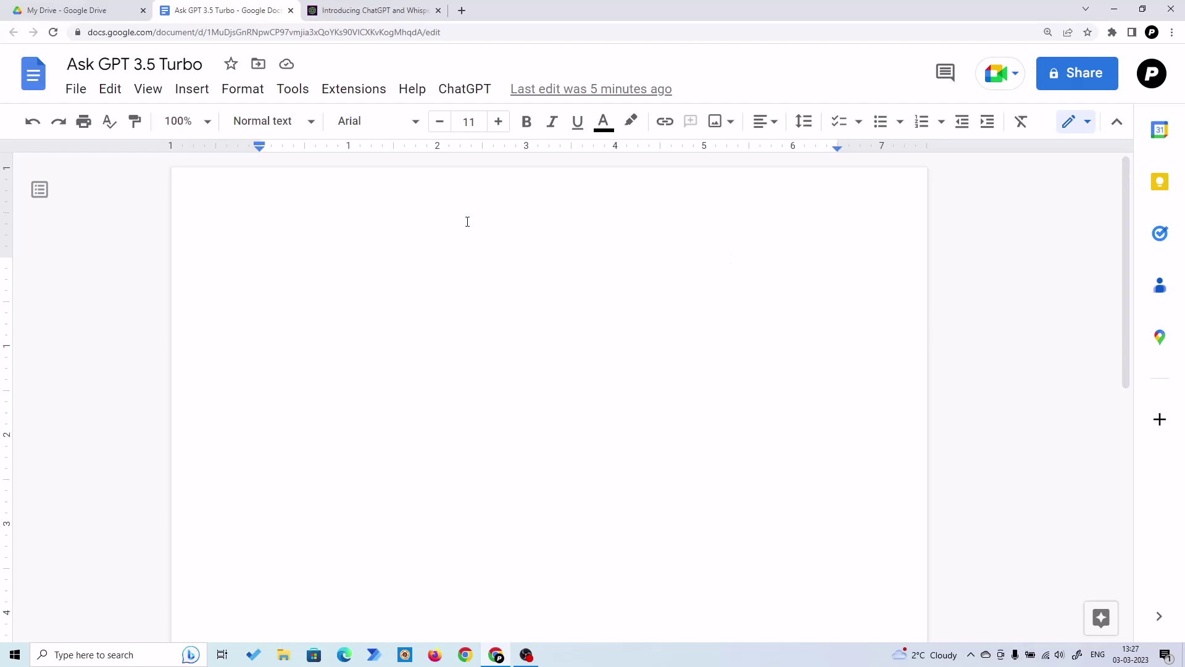
- Ask GPT-3.5 Turbo 'what is the capital of us?' via ChatGPT > Ask 3.5 Turbo, inserting the Washington, D.C. answer
click(463, 88)
click(476, 99)
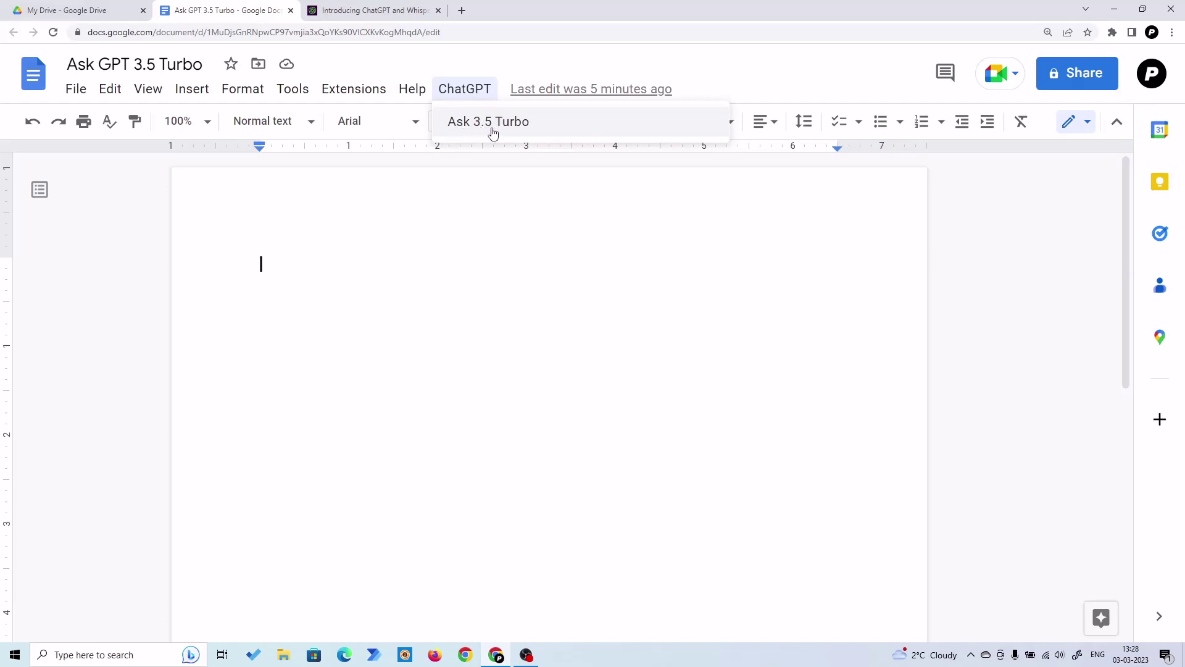
click(521, 126)
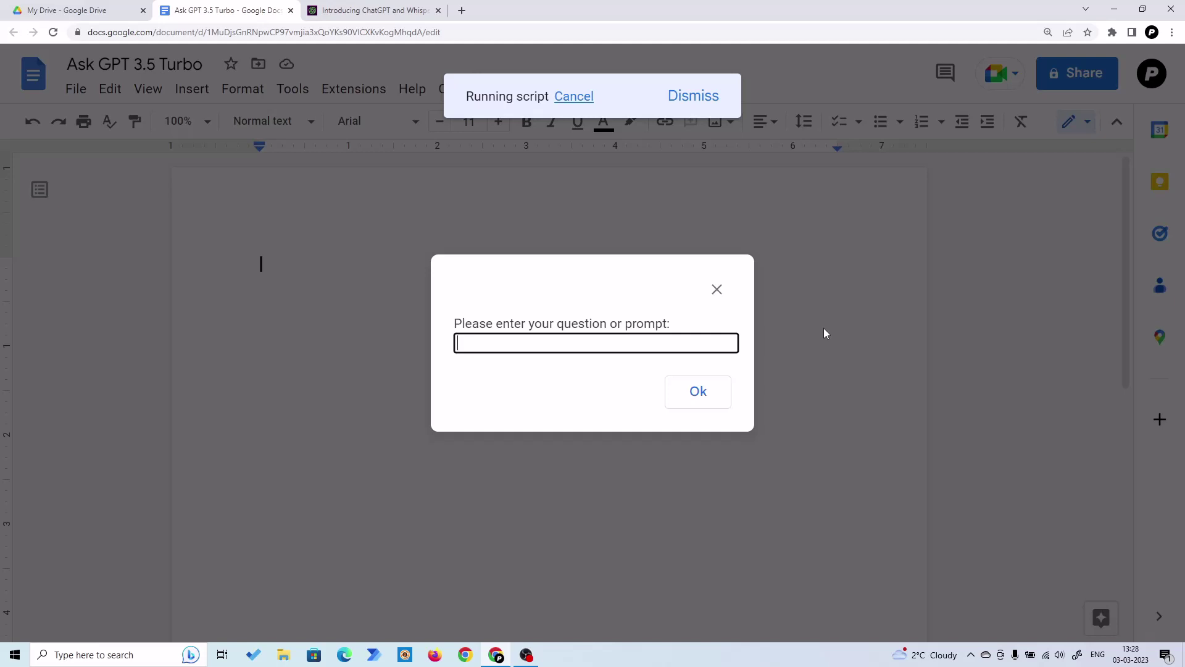
text(what)
text( isb)
key(BackSpace)
text(the capital of us?)
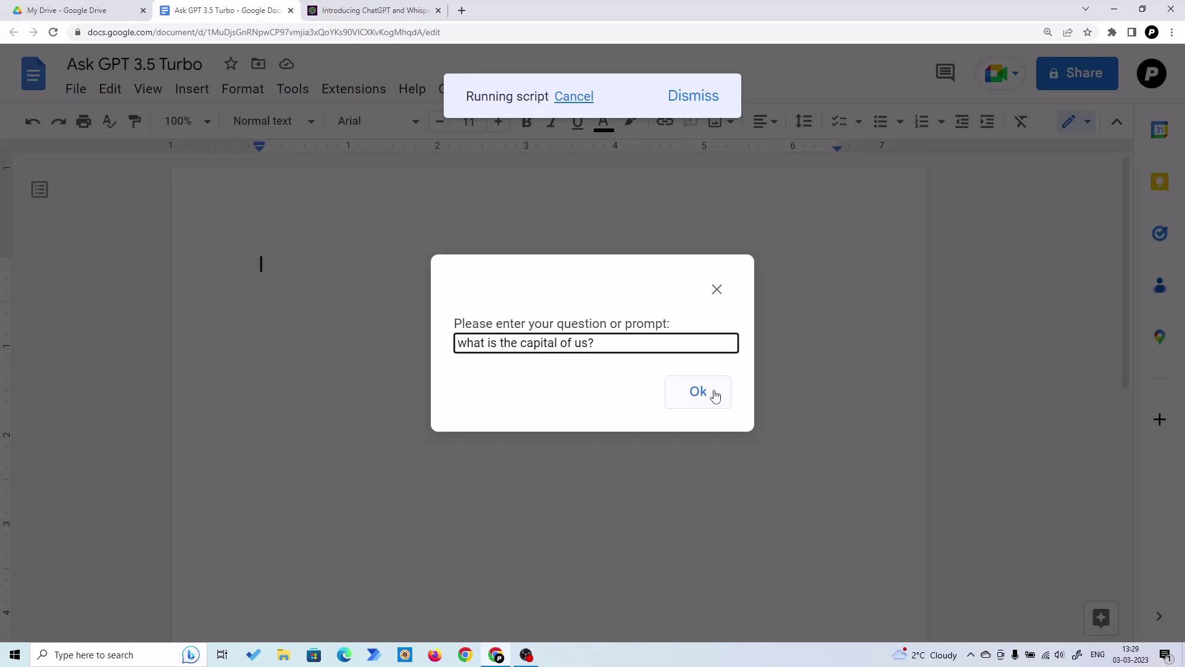
click(698, 392)
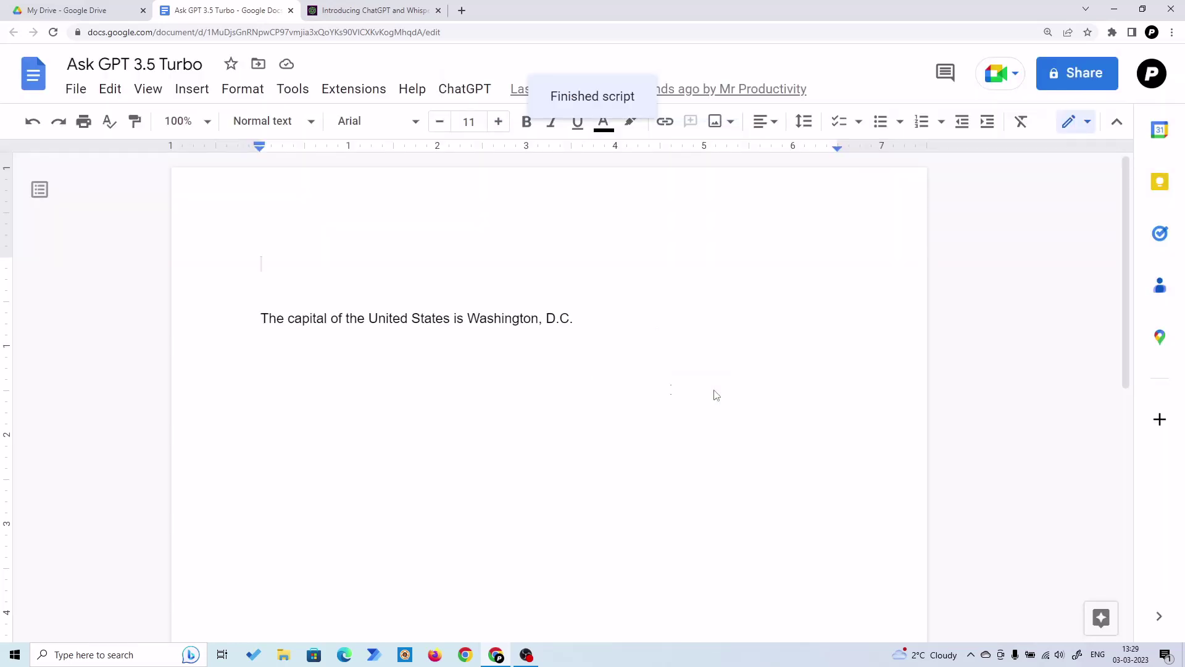
- Delete the capital answer sentence and place the cursor on the first line
key(Down)
key(Down)
drag(260, 318, 574, 321)
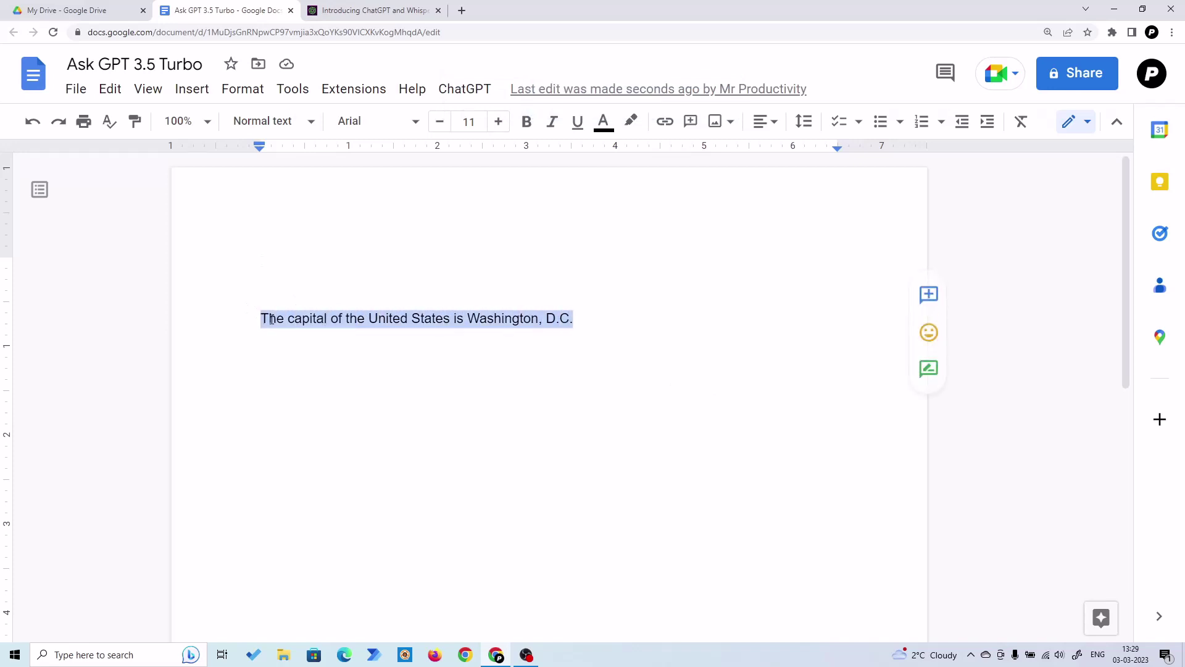
key(Left)
key(Right)
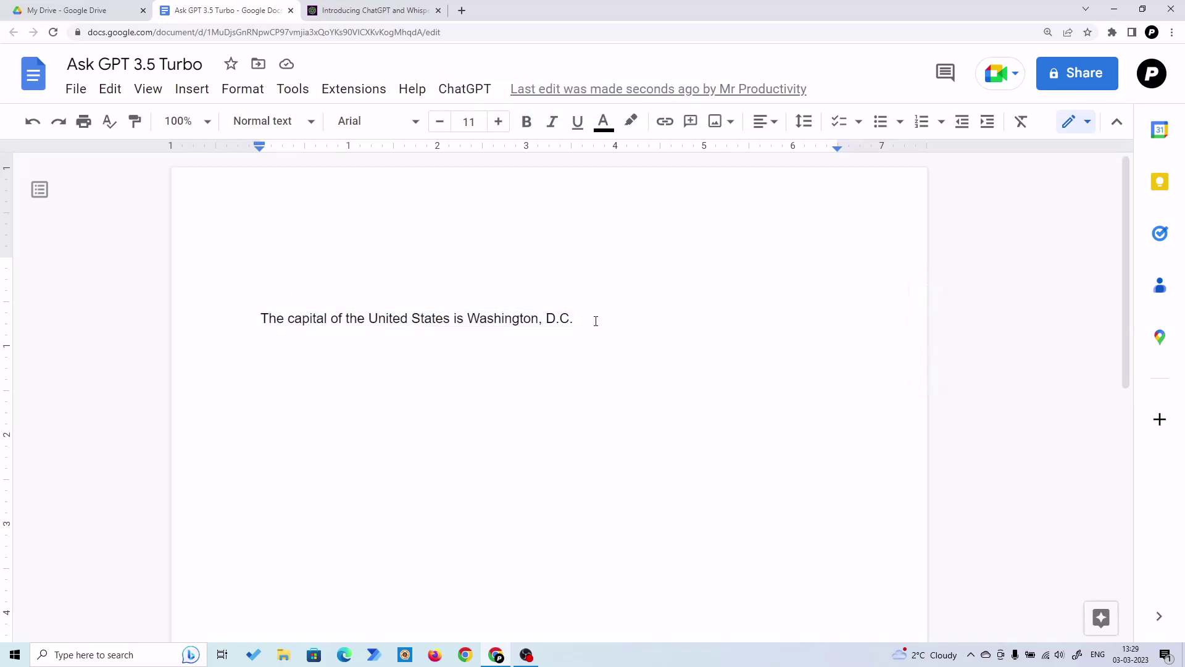
drag(595, 321, 255, 316)
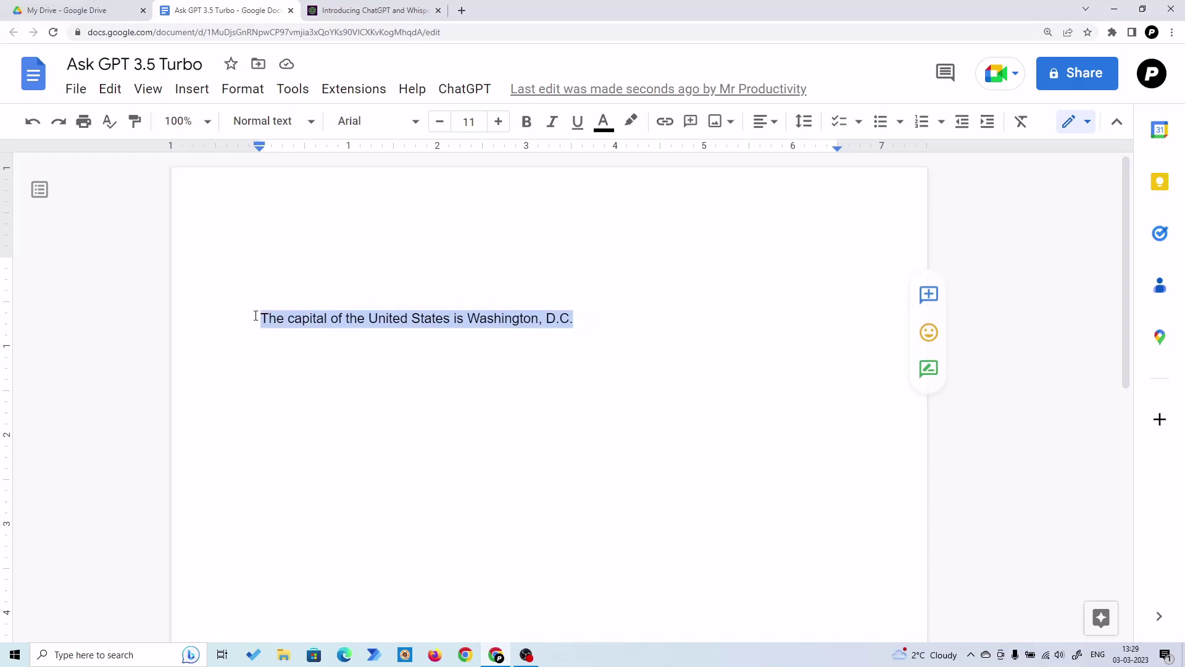
key(Delete)
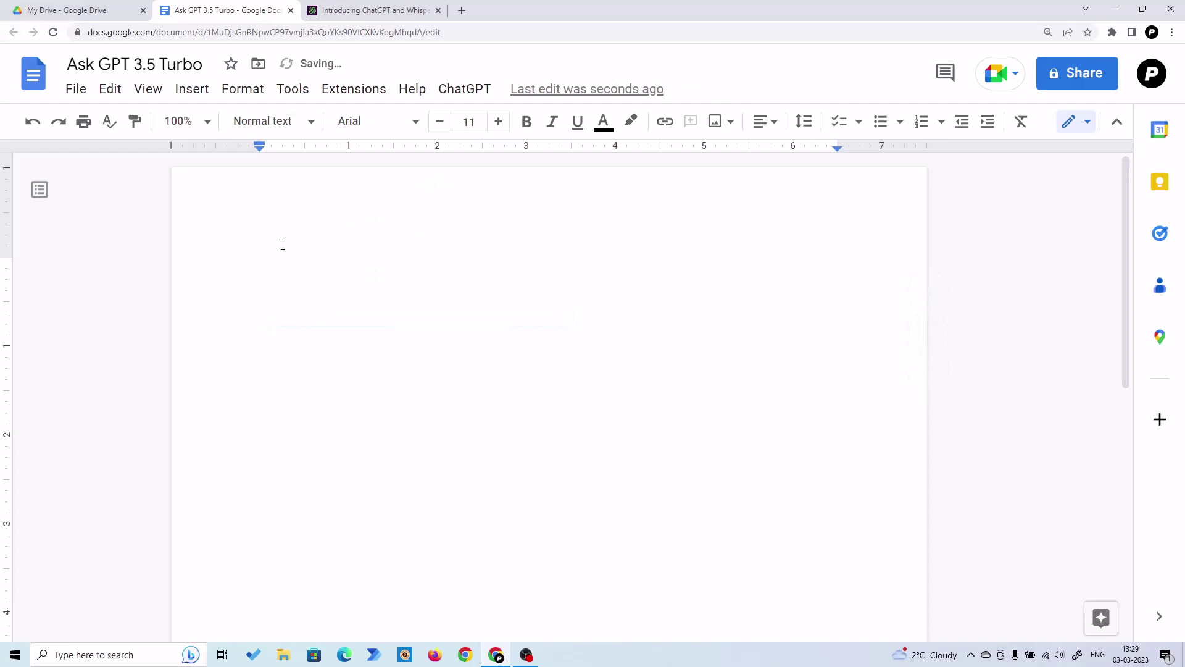
click(259, 224)
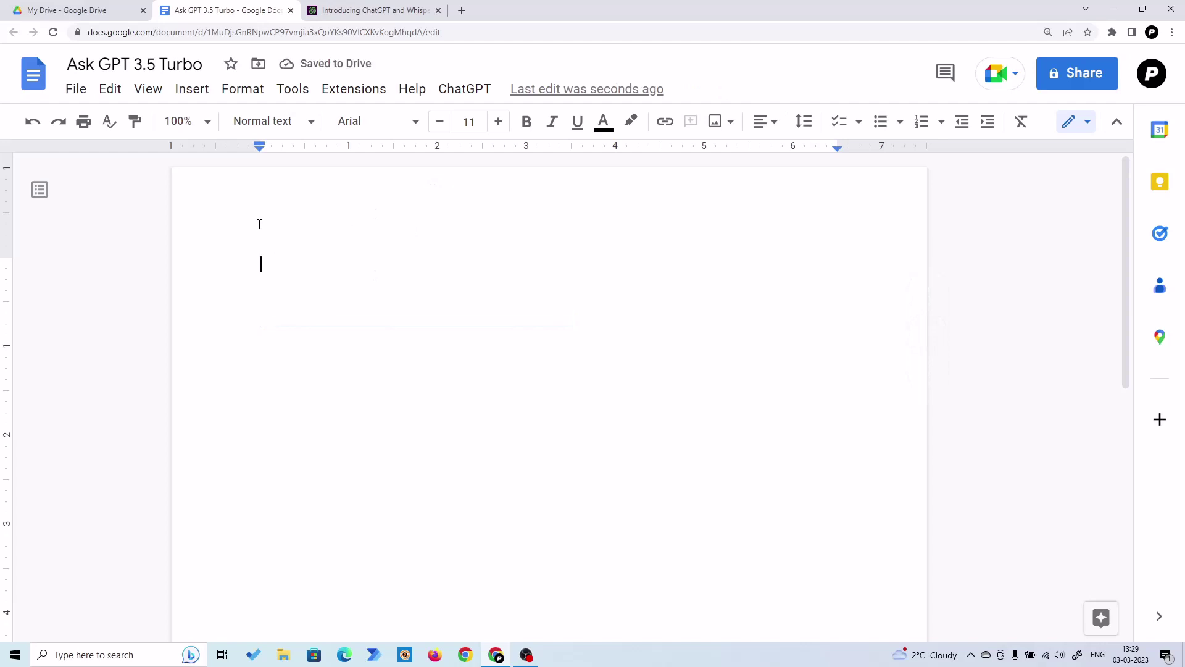
- Have Ask 3.5 Turbo write 'a product description for my mic' and remove the blank lines above it
click(470, 92)
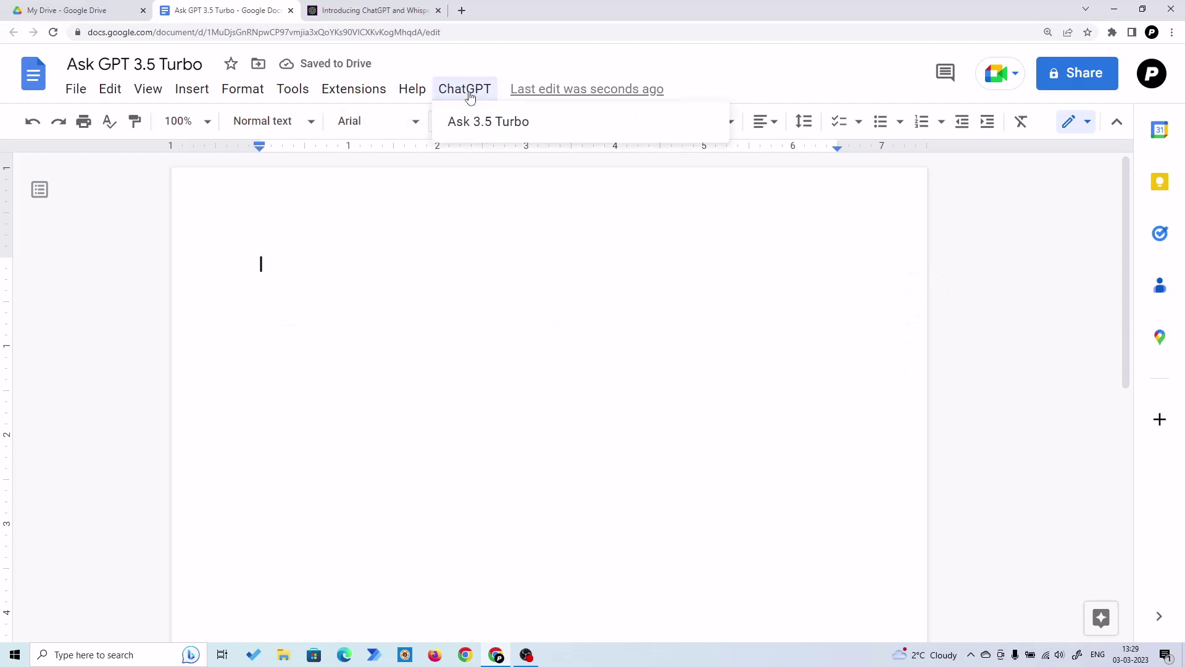
click(511, 121)
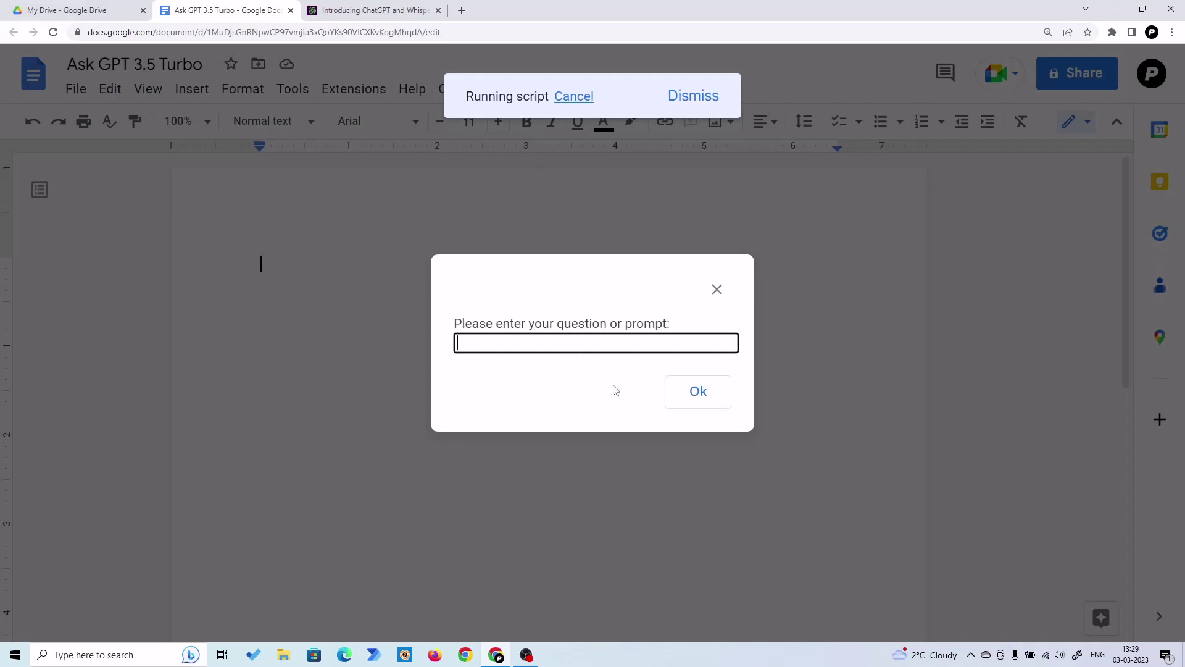
text(Wri)
text(te a )
text(produc)
text(t descri)
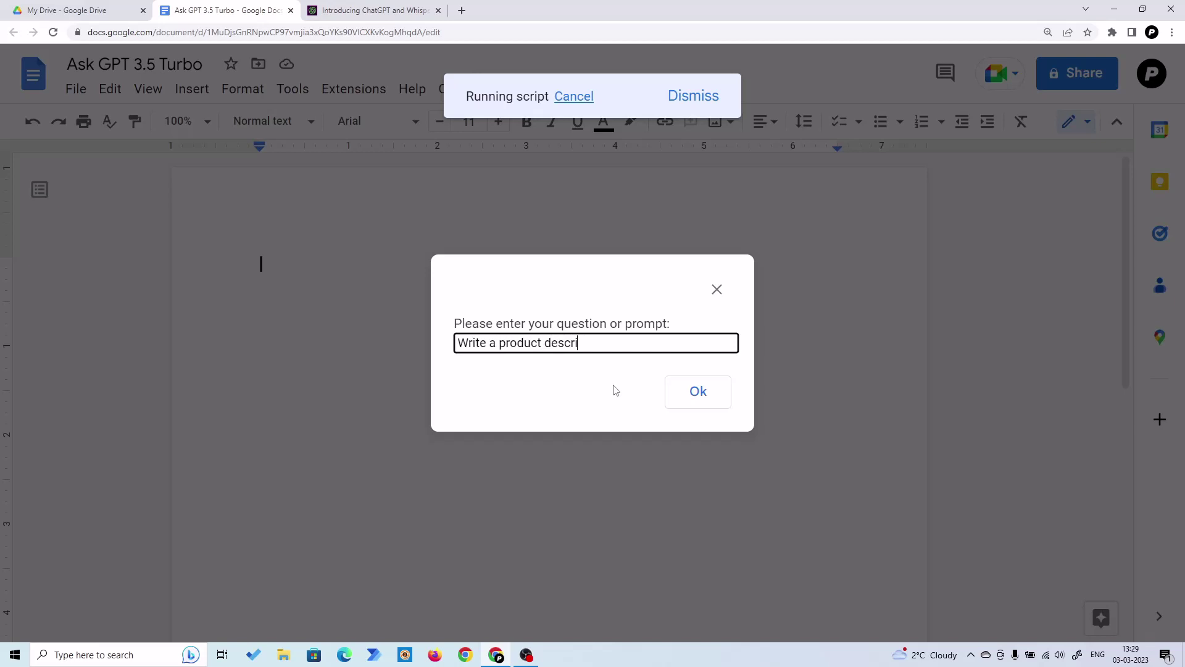
text(ption for )
text(my )
text(mic.)
click(699, 393)
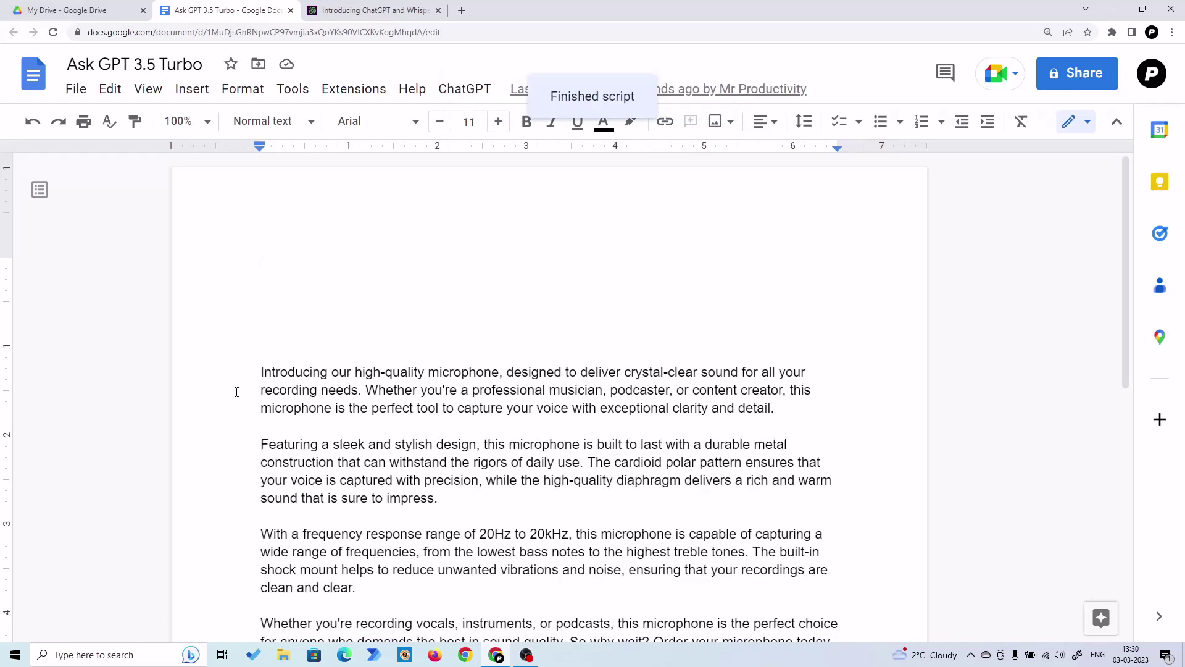
click(257, 374)
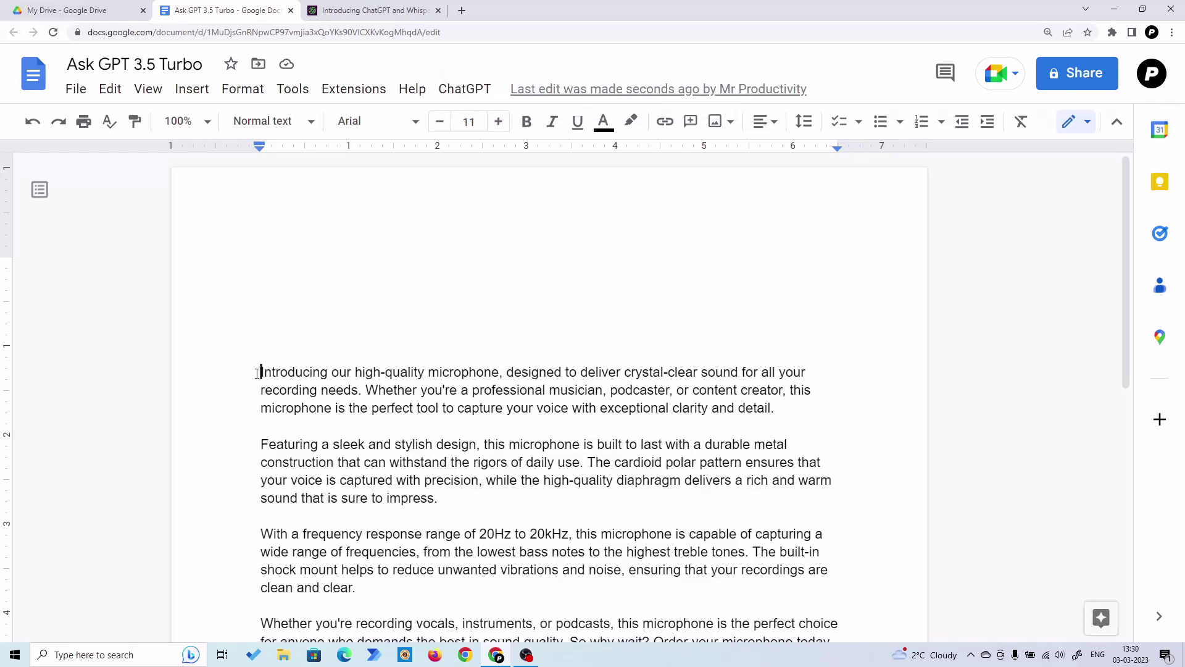
key(BackSpace)
key(BackSpace)
key(BackSpace)
key(BackSpace)
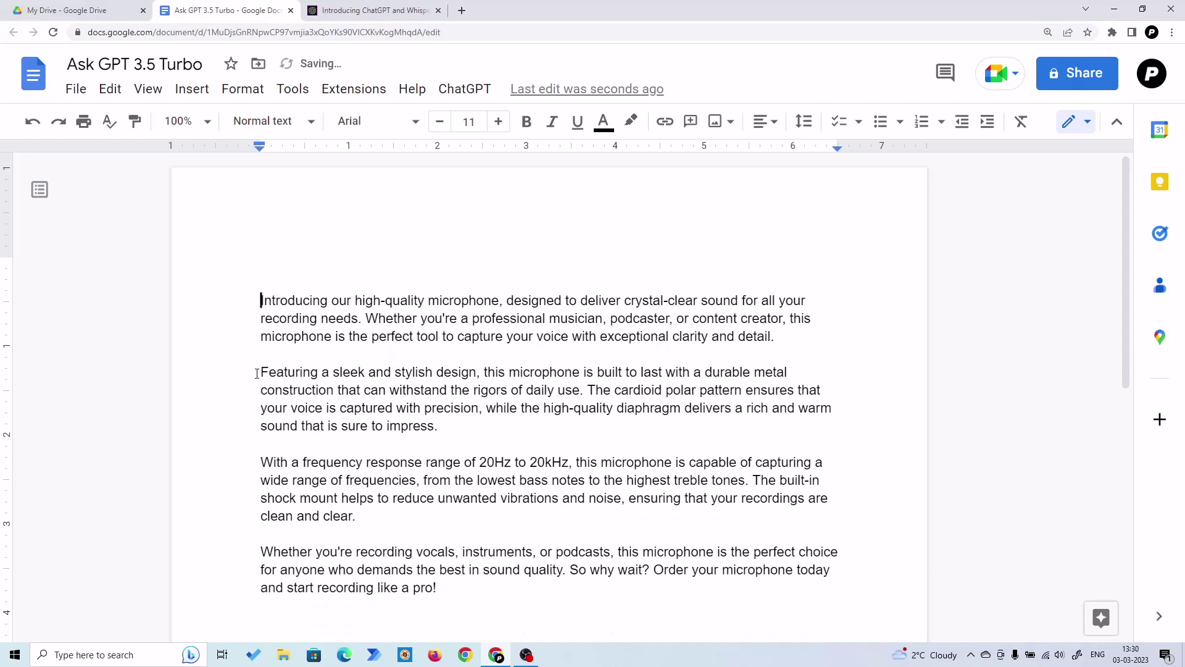
key(BackSpace)
key(BackSpace)
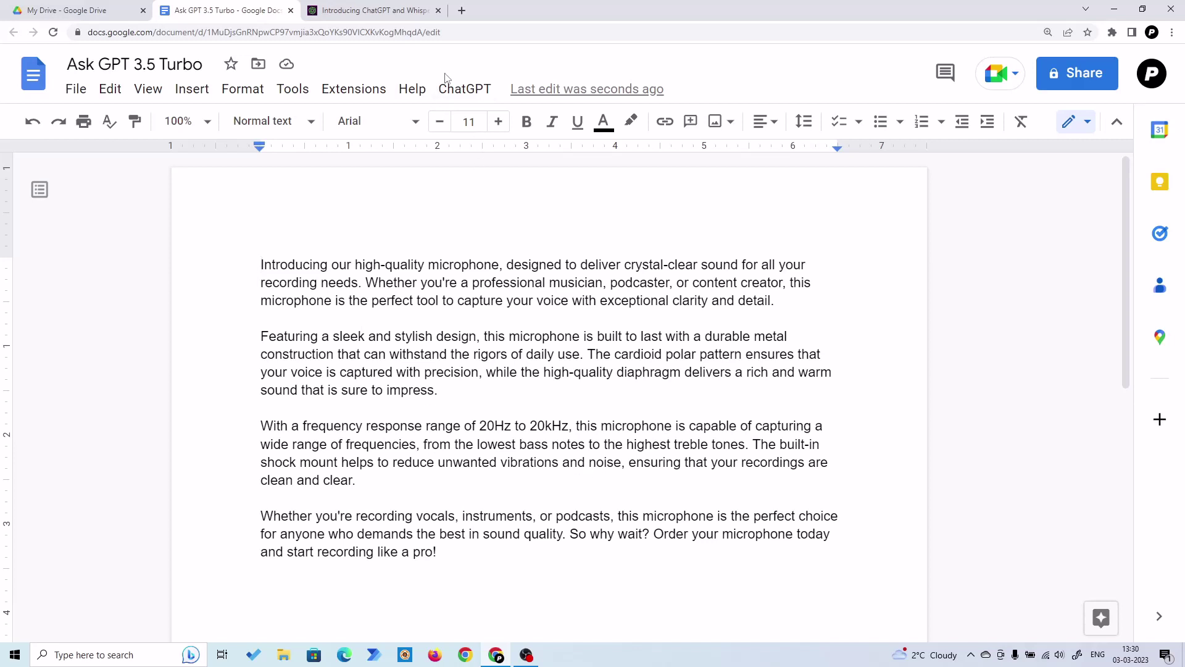
- Submit an empty Ask 3.5 Turbo prompt and dismiss the 'Please enter a prompt' warning
click(461, 89)
click(516, 118)
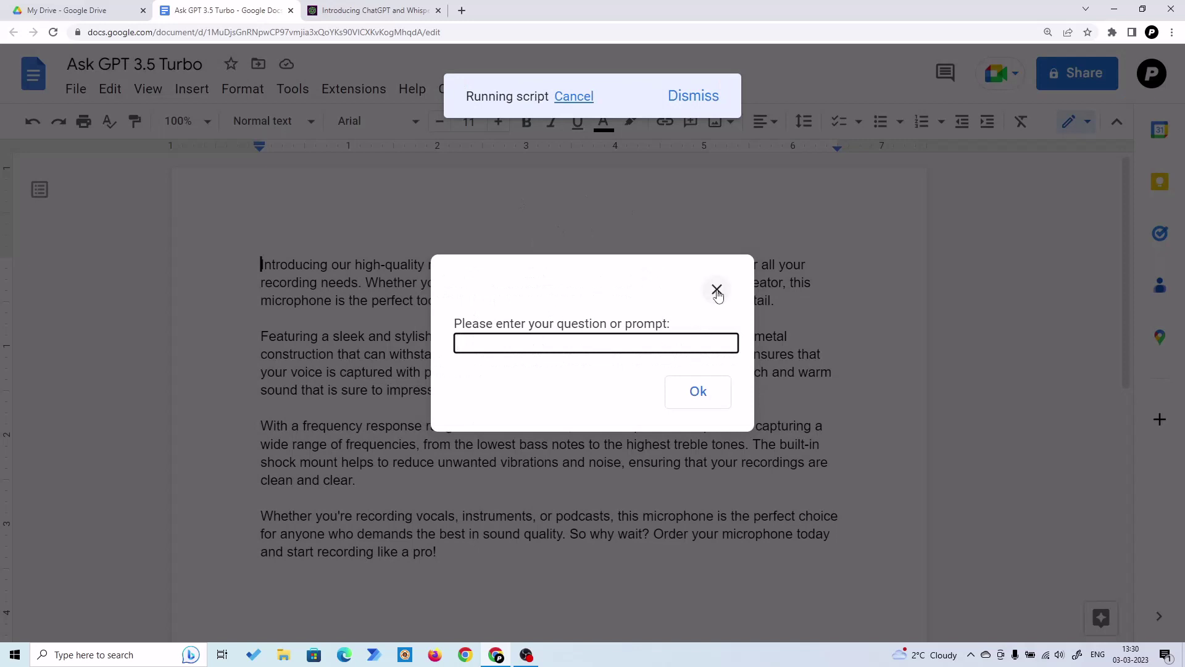
click(716, 289)
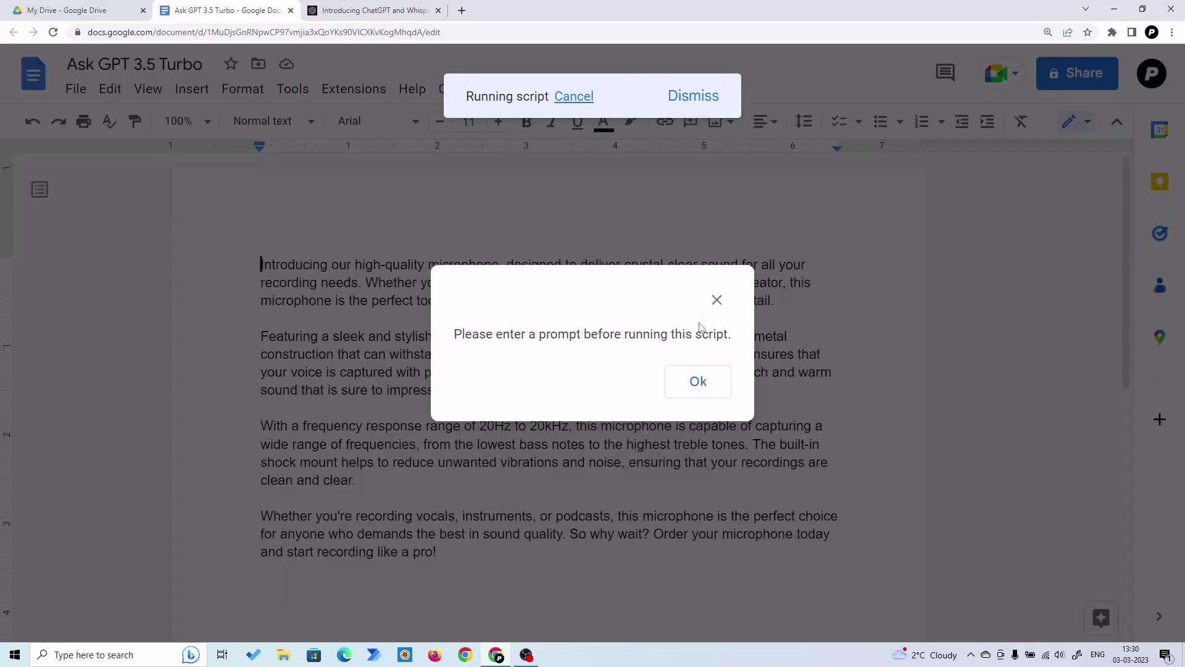
click(716, 299)
- Select the whole microphone description through 'pro!' and then deselect it, leaving it unchanged
mouse_move(261, 264)
mouse_down()
mouse_move(668, 537)
mouse_move(685, 562)
mouse_up()
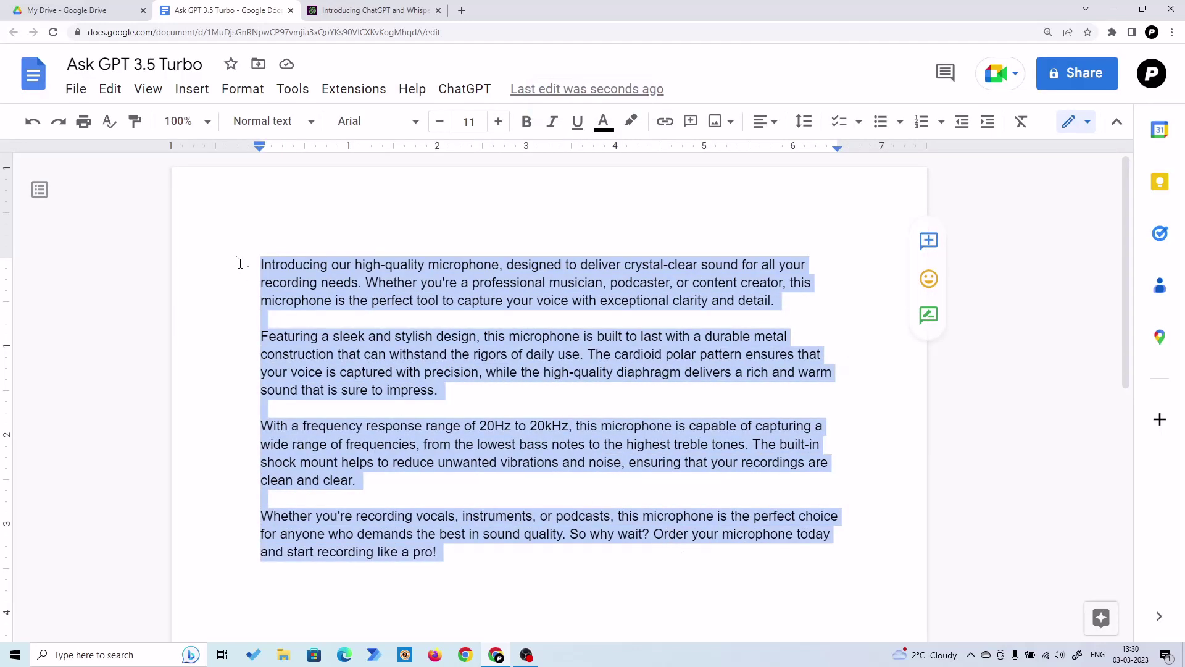
click(260, 264)
drag(260, 264, 460, 545)
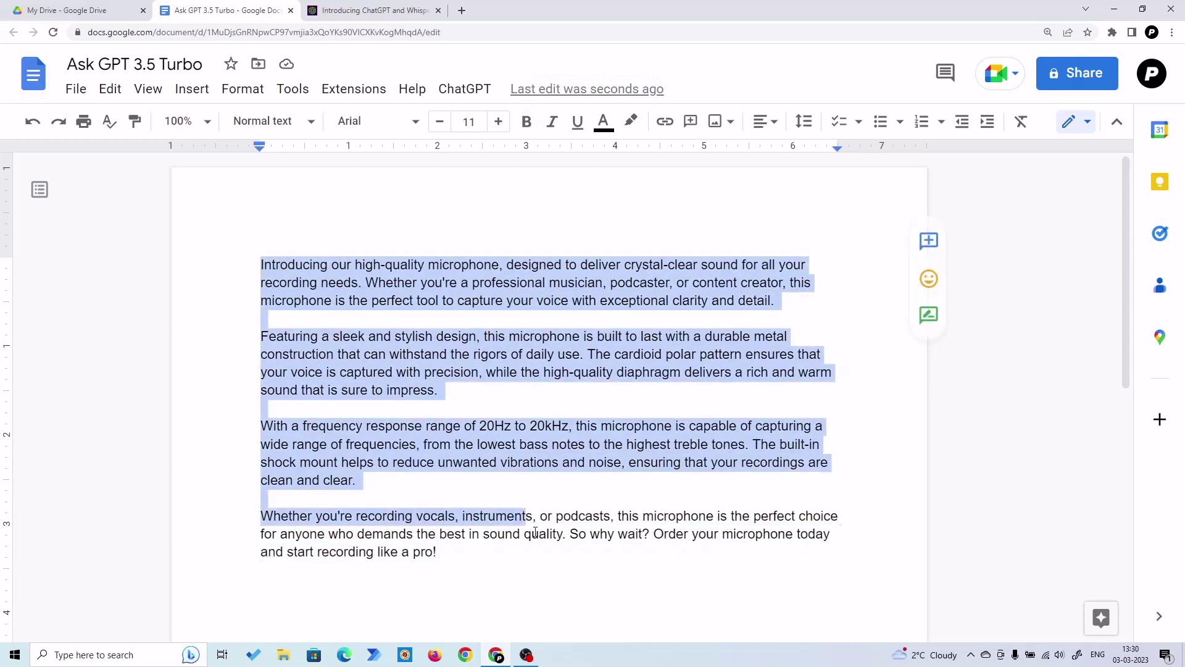
click(460, 545)
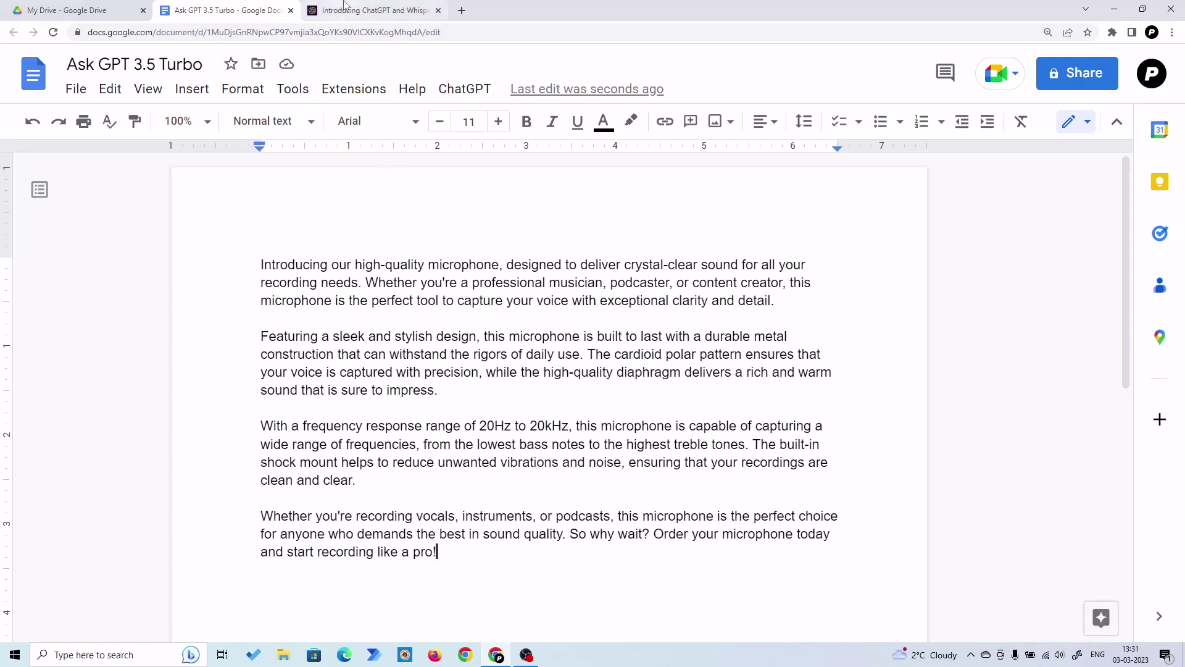
- On the OpenAI blog, highlight the curl example's Authorization, Content-Type and gpt-3.5-turbo model lines
click(360, 11)
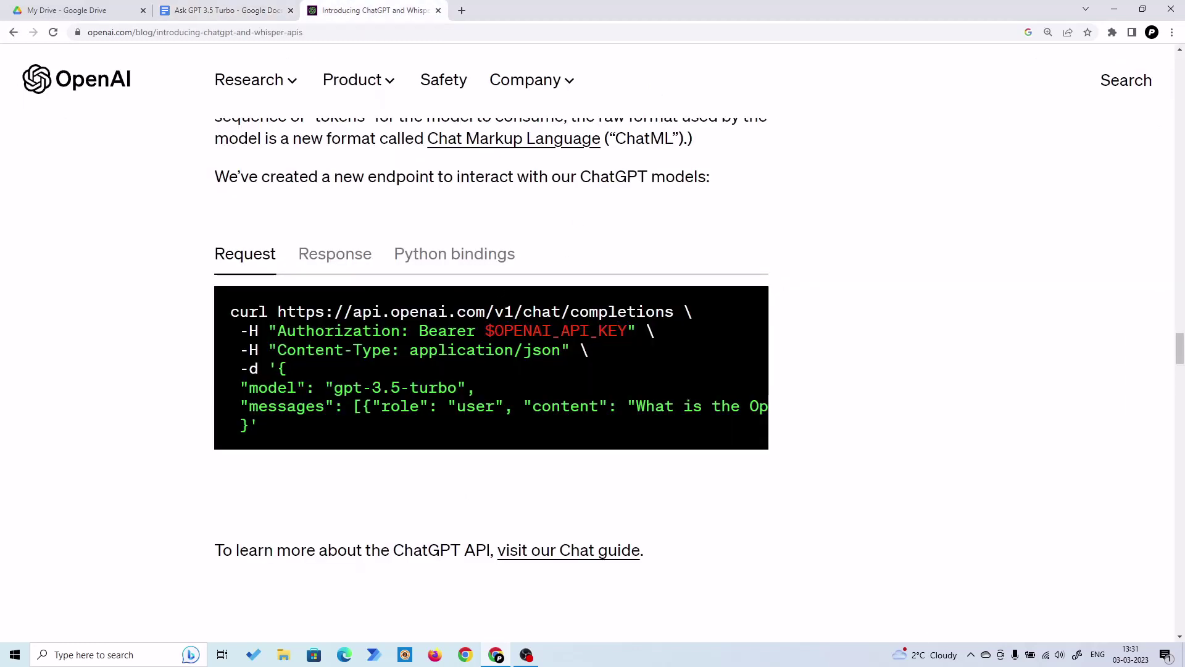
drag(276, 331, 636, 331)
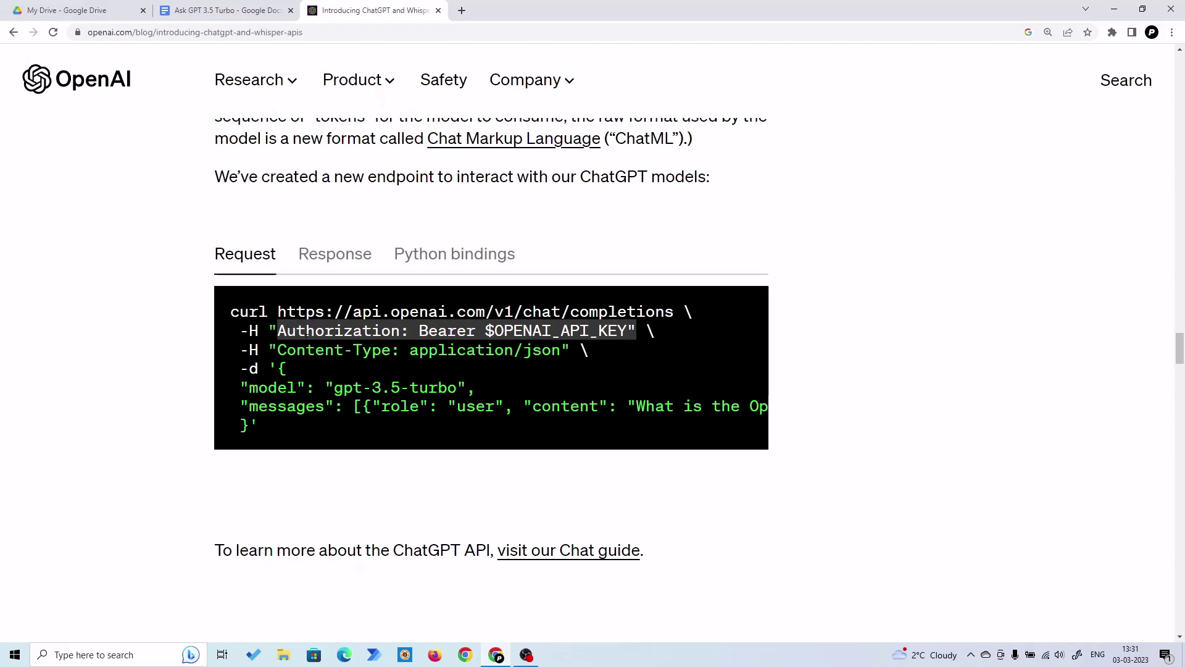
drag(276, 351, 569, 350)
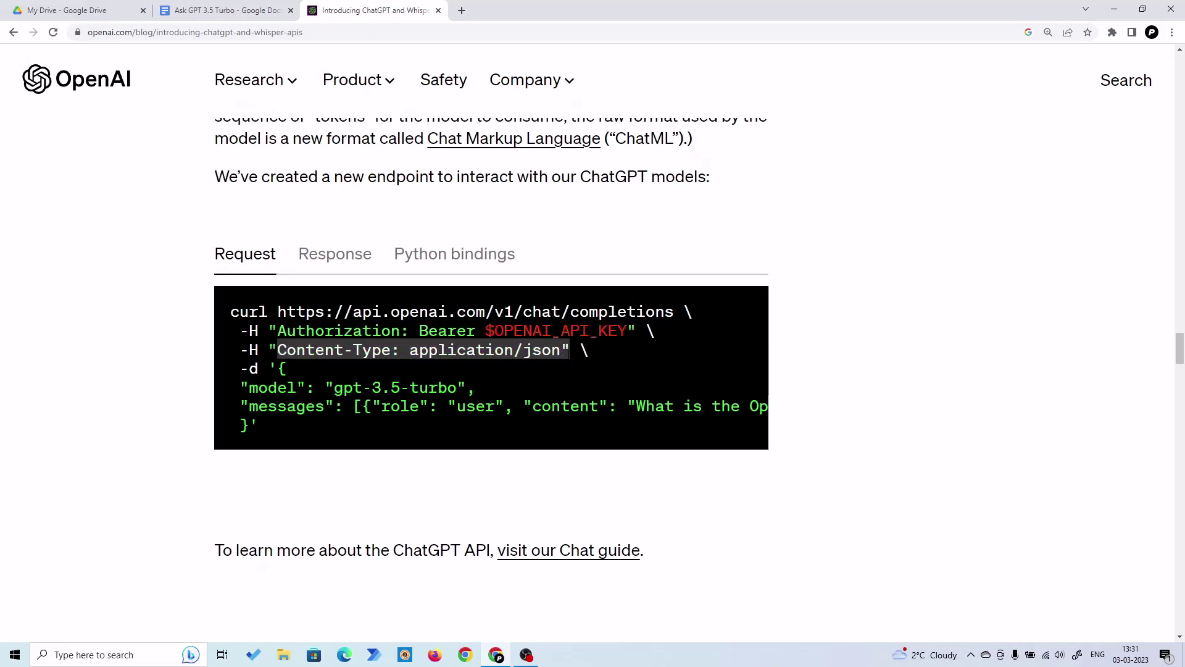
drag(249, 387, 476, 387)
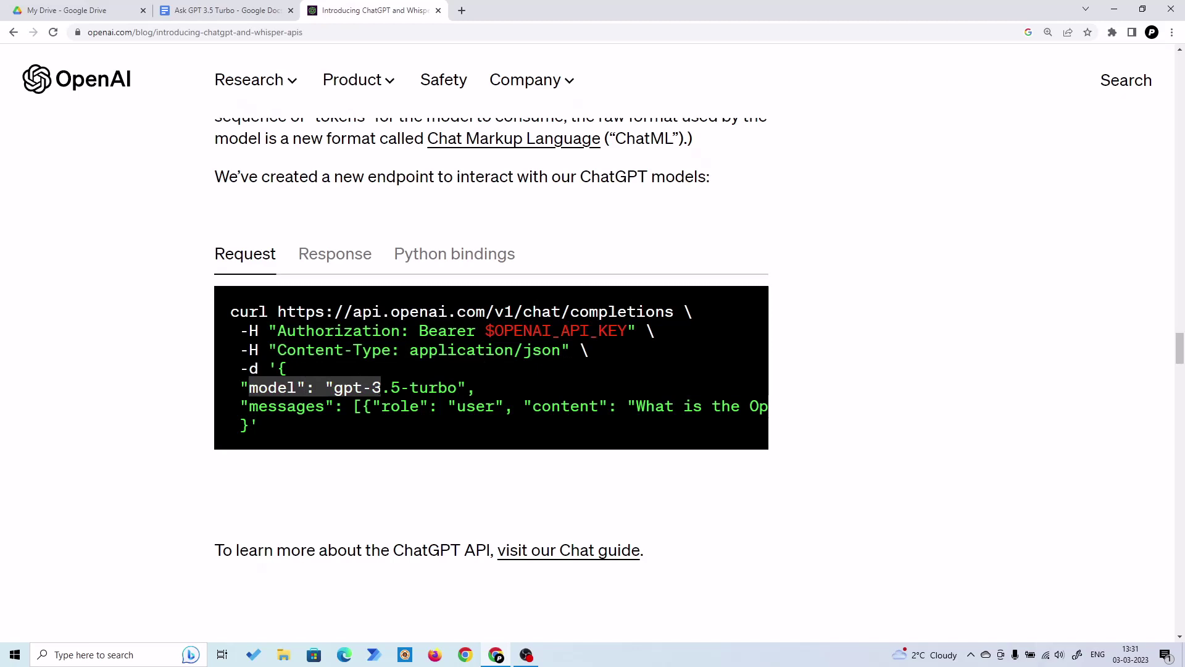
click(339, 388)
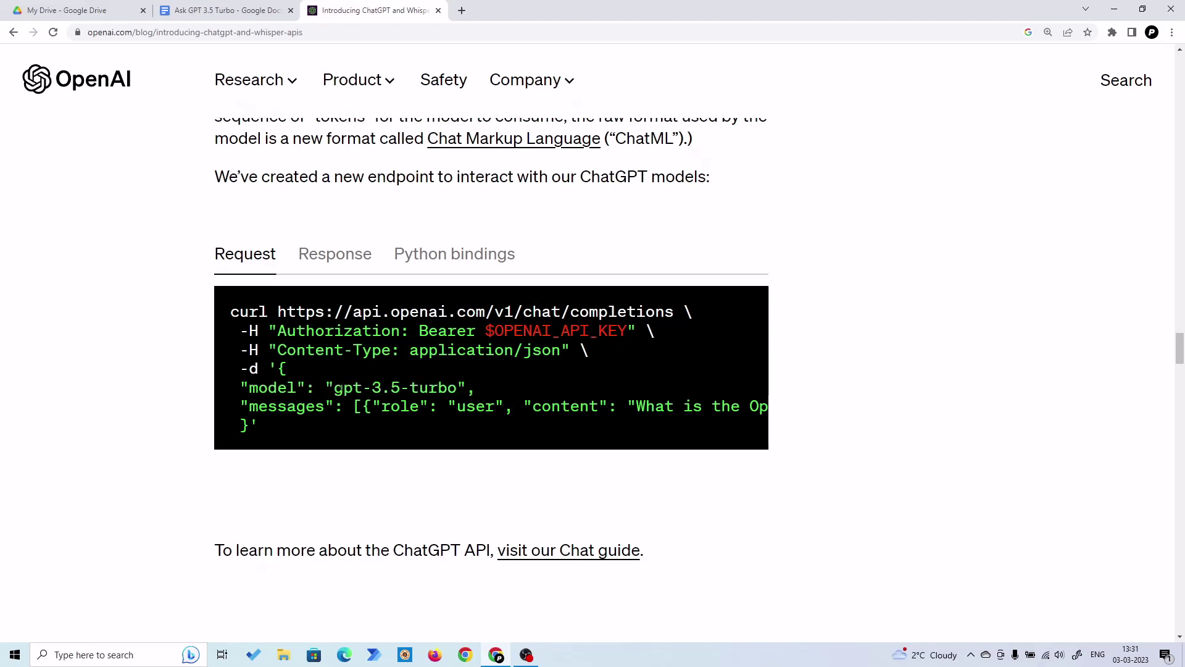
- Back in the doc, erase all the microphone text and go to the Extensions menu for Apps Script
key(ctrl+shift+Tab)
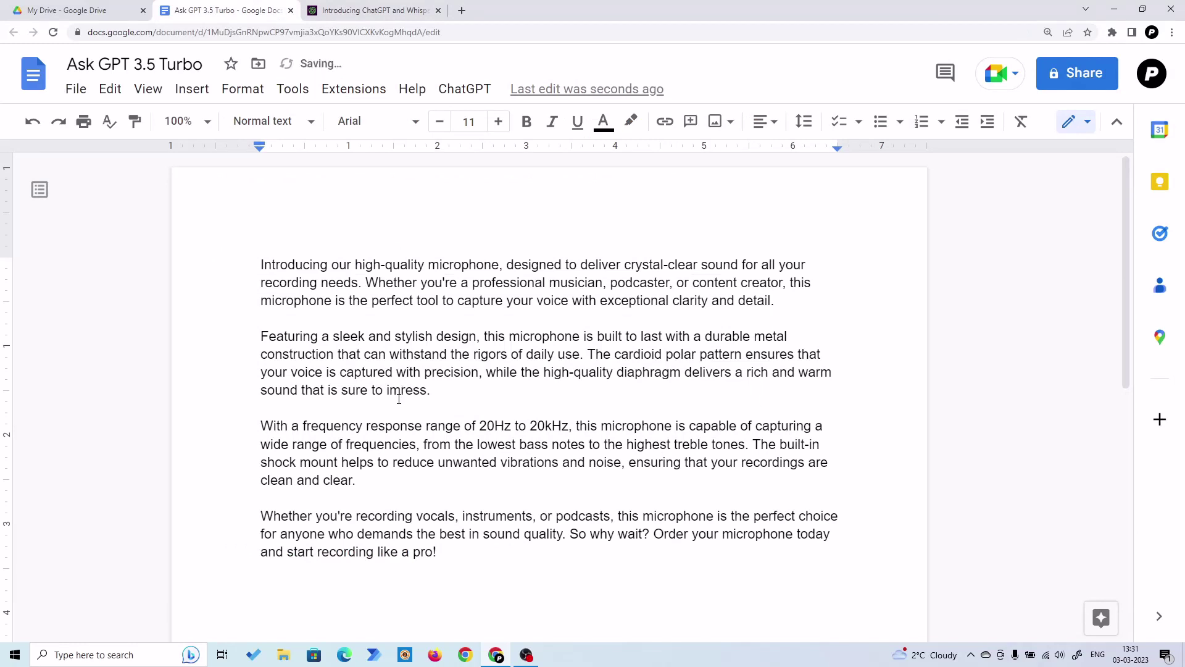
key(ctrl+a)
key(Delete)
click(364, 90)
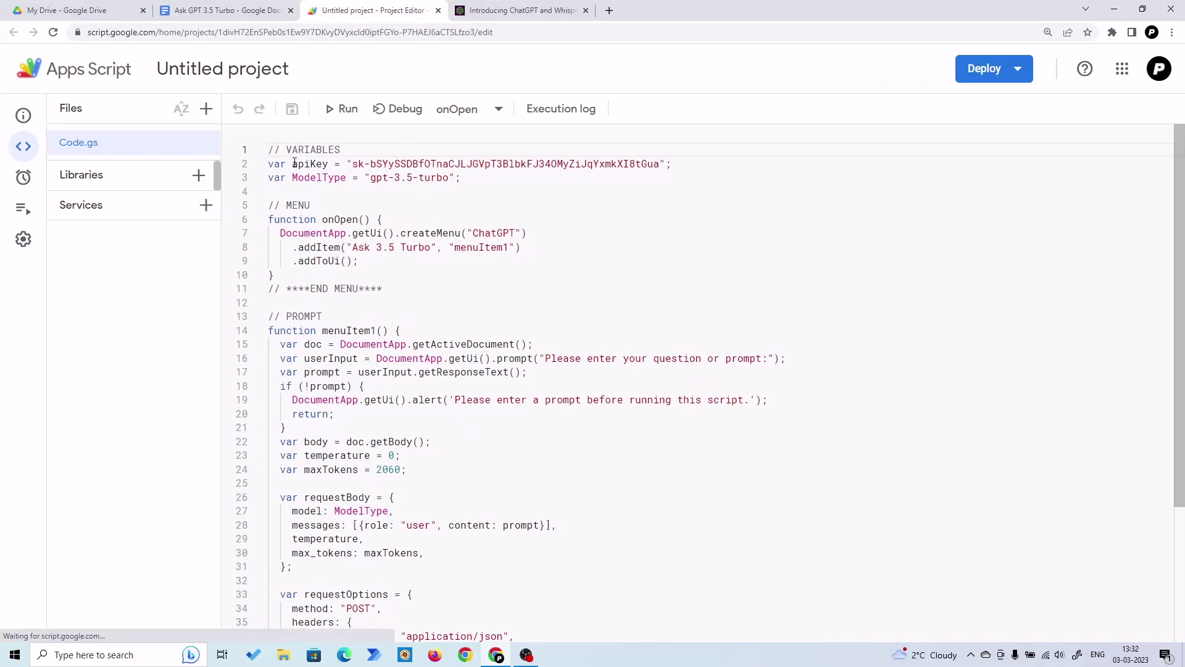
drag(291, 163, 327, 164)
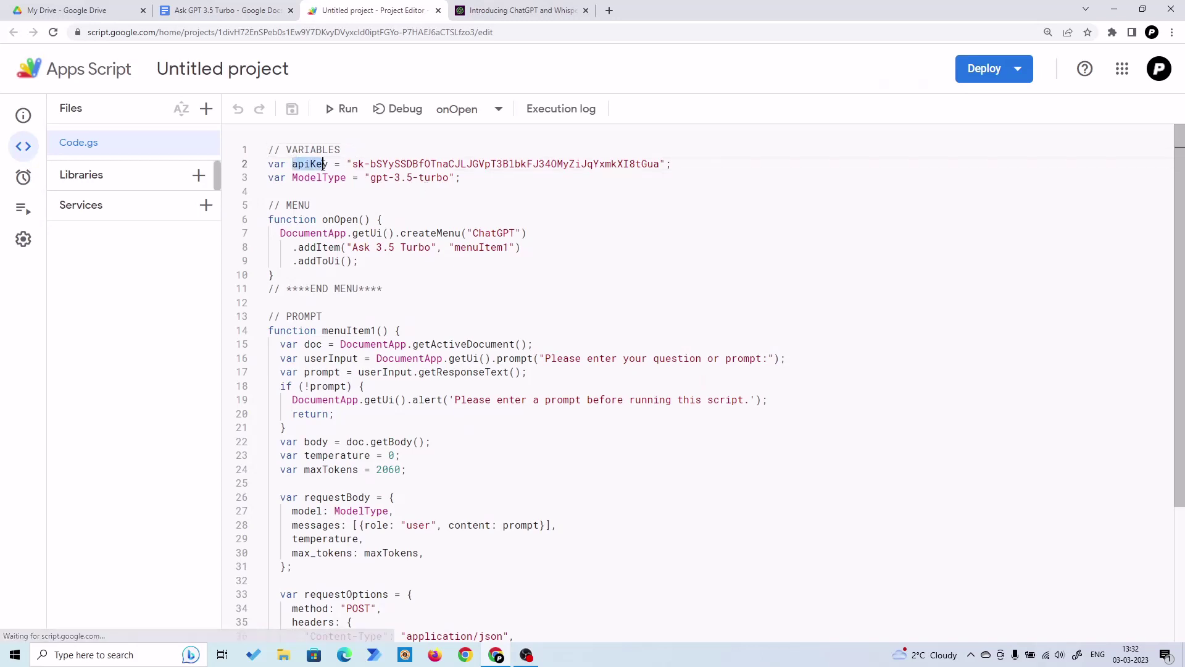
click(1172, 32)
click(1134, 147)
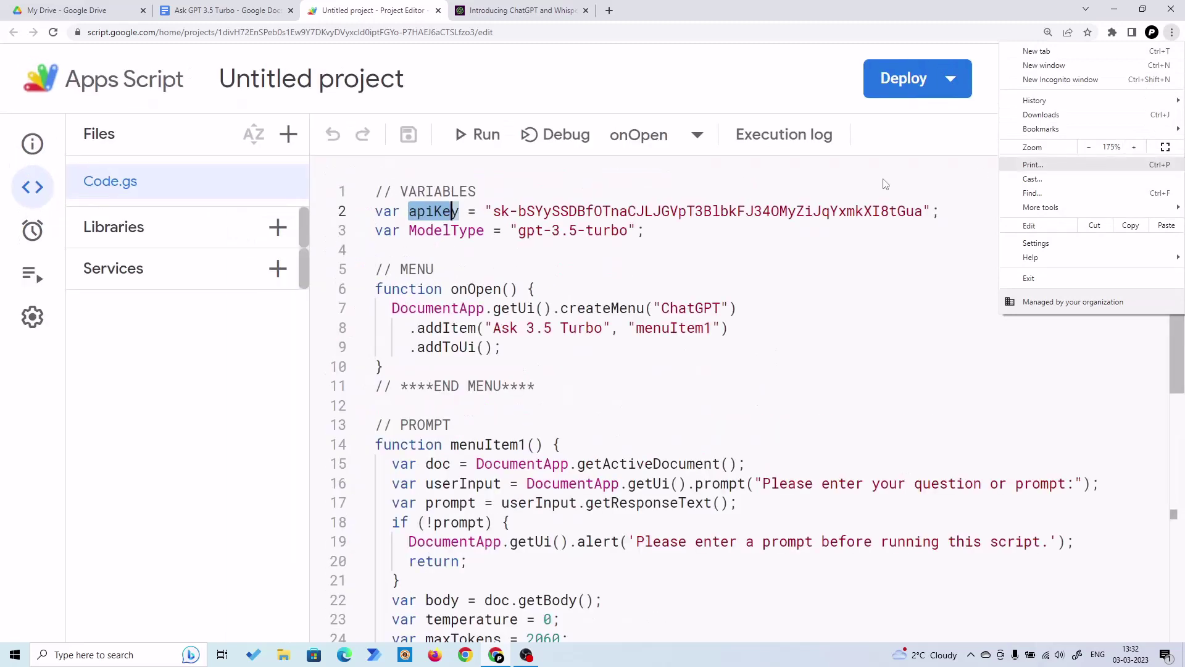
click(524, 246)
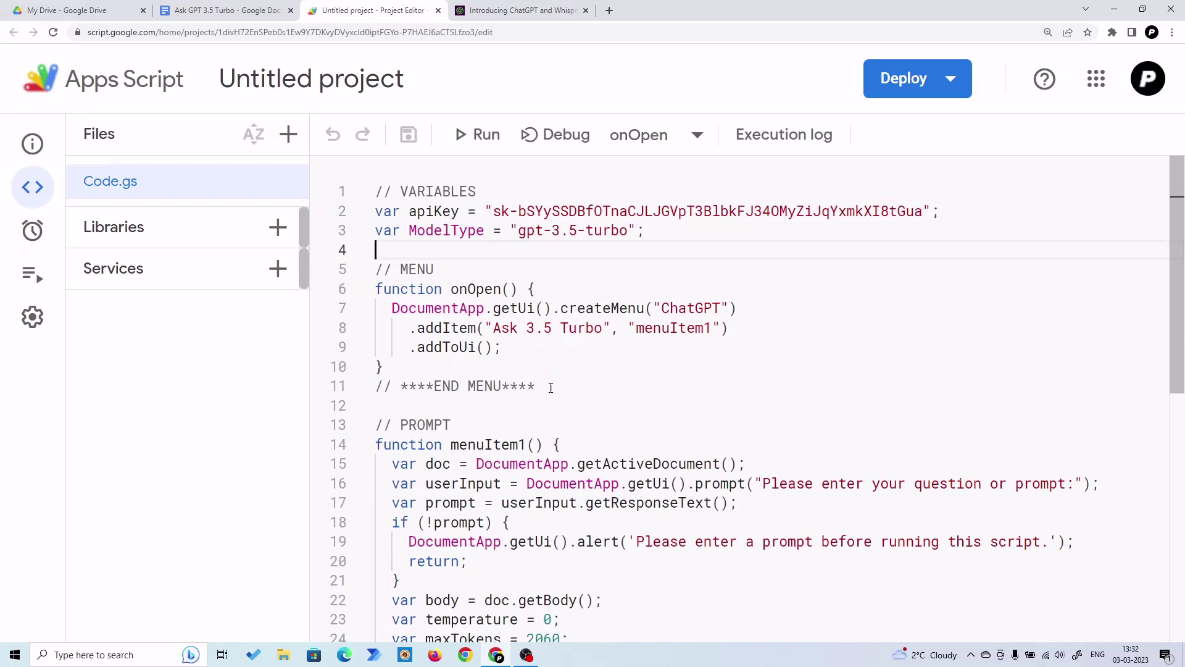
drag(550, 388, 374, 268)
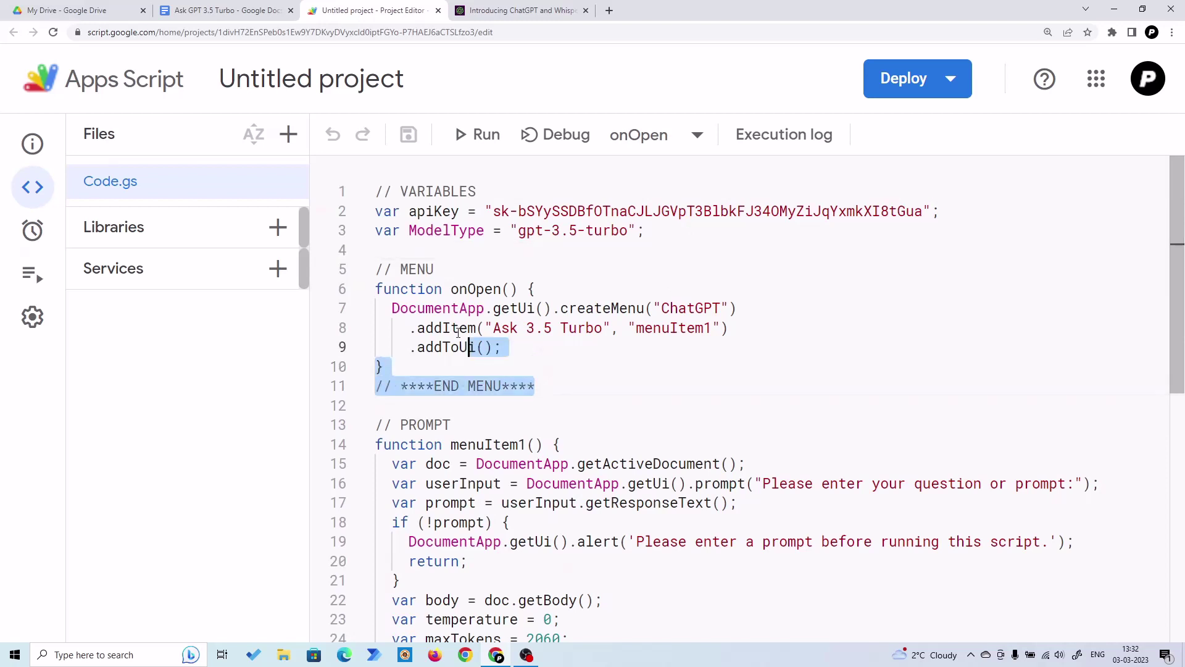
click(524, 328)
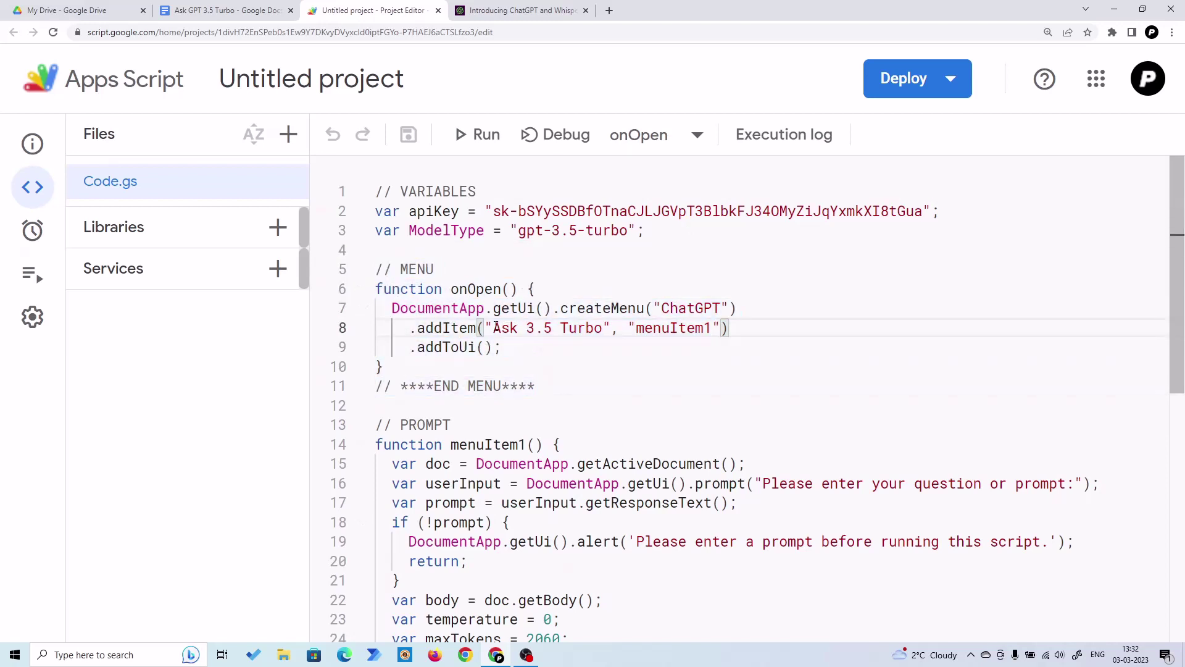
key(Up)
key(Left)
key(shift+Left)
key(shift+Left)
key(shift+Left)
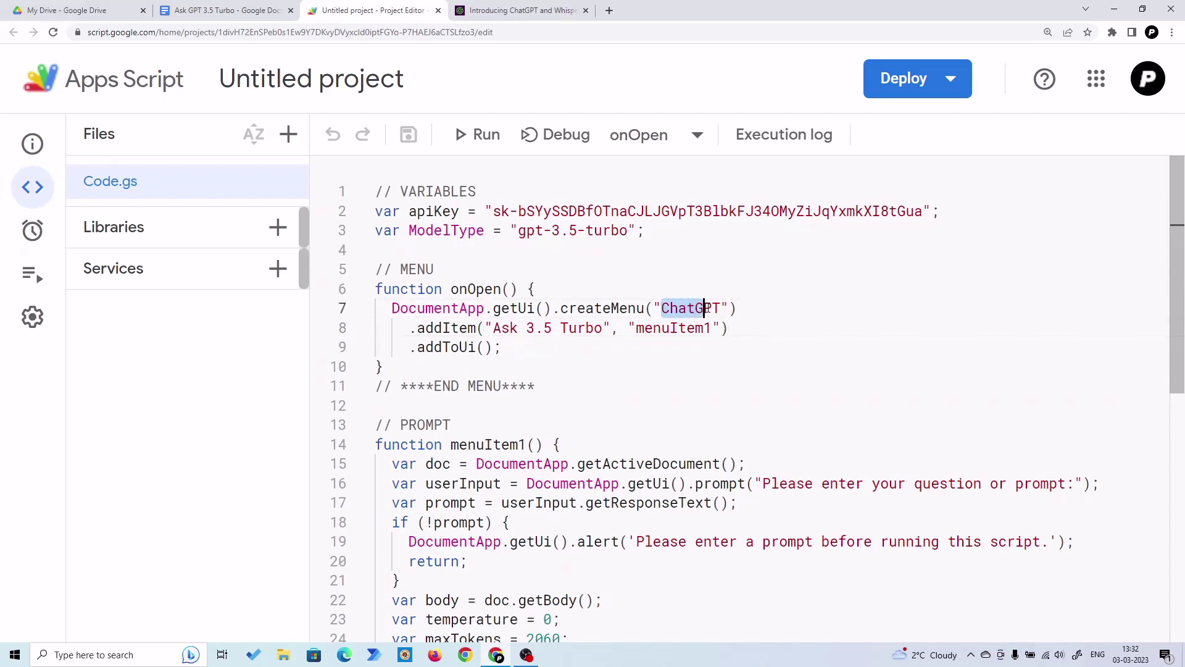
click(493, 329)
key(shift+Right)
key(shift+Right)
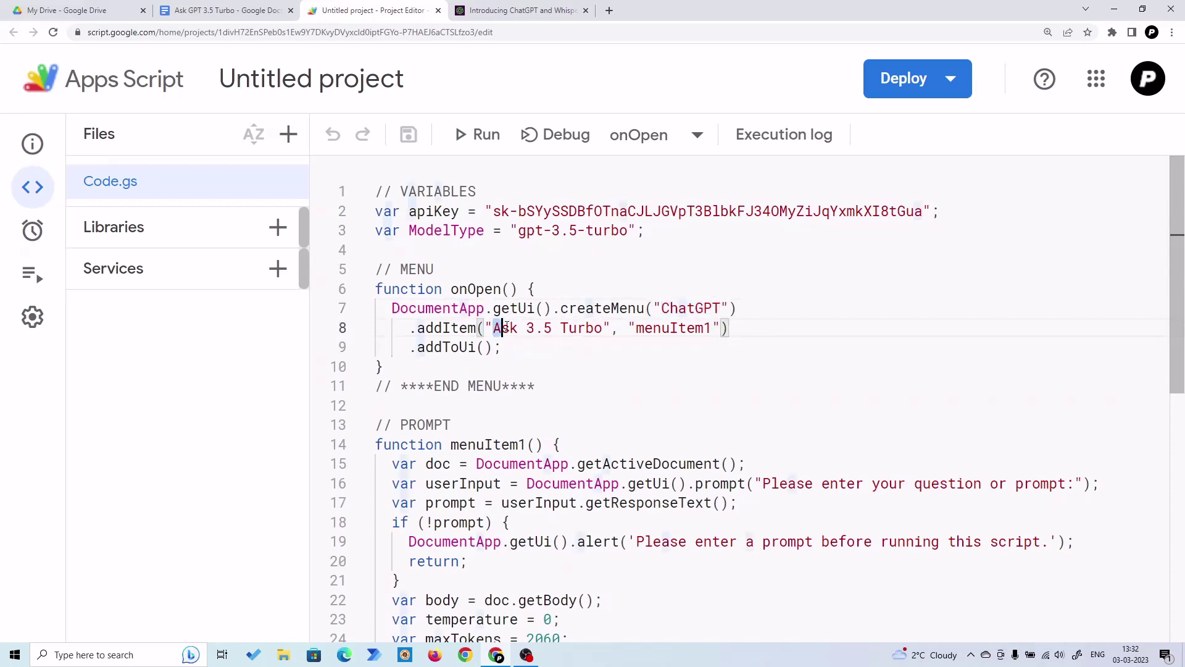
key(shift+Right)
key(shift+Right)
key(shift+Right)
key(shift+Right)
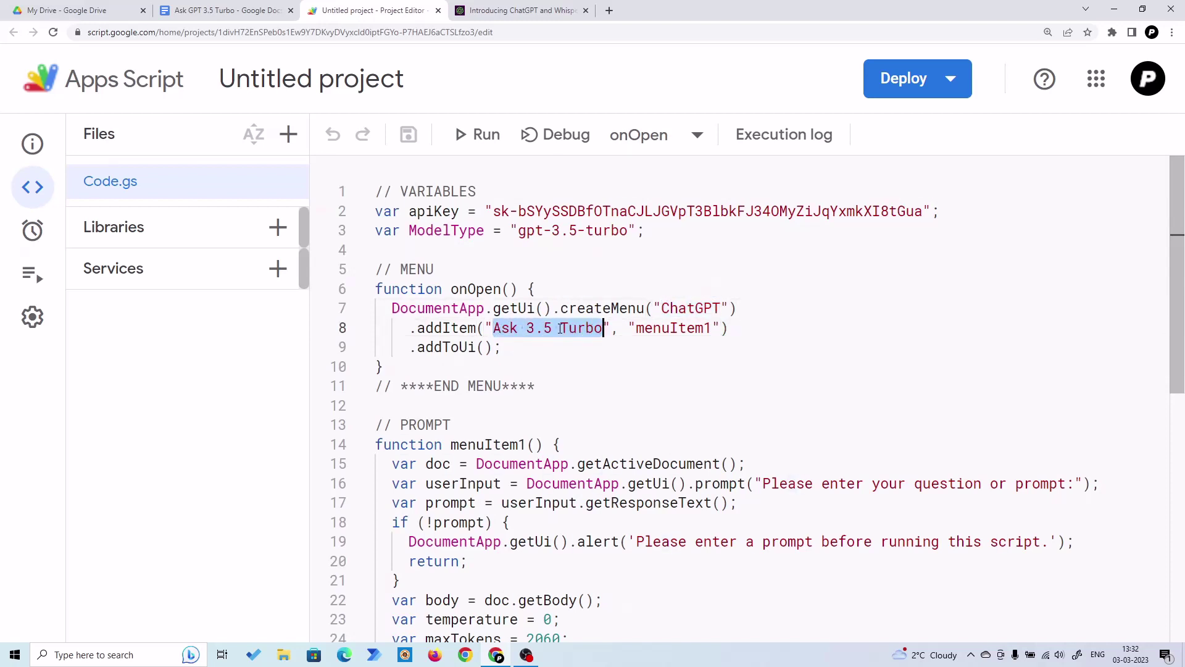
key(Right)
scroll(604, 355, down, 1)
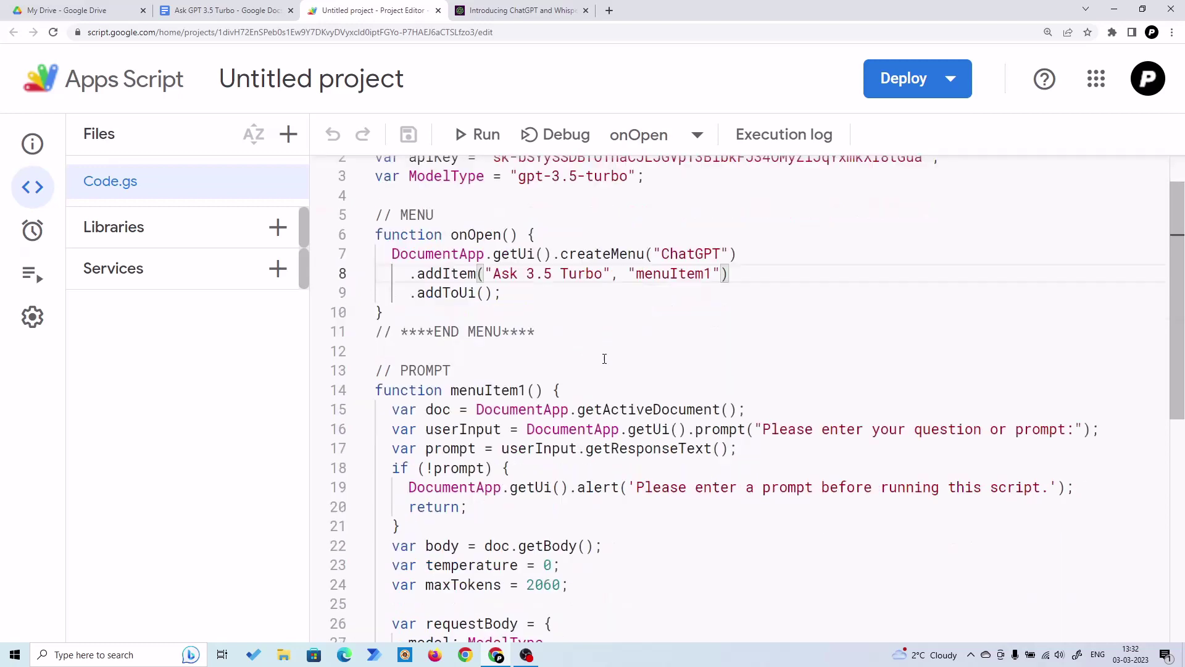
scroll(606, 358, down, 1)
scroll(610, 360, down, 1)
scroll(609, 360, down, 1)
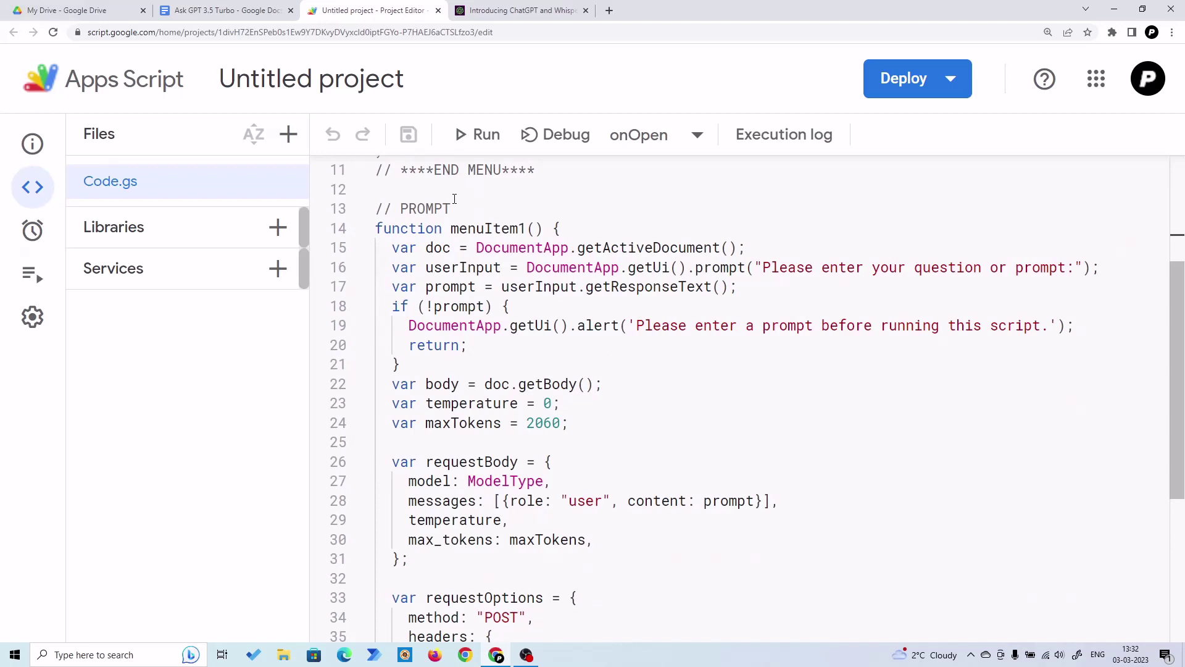
drag(454, 206, 402, 212)
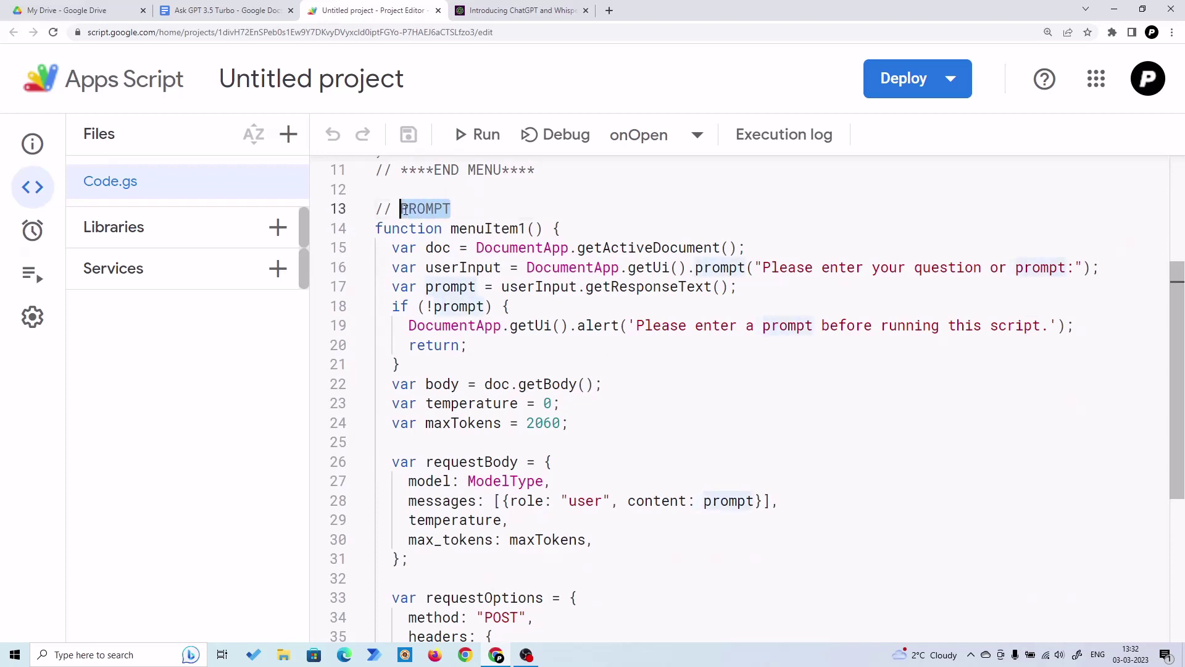
key(BackSpace)
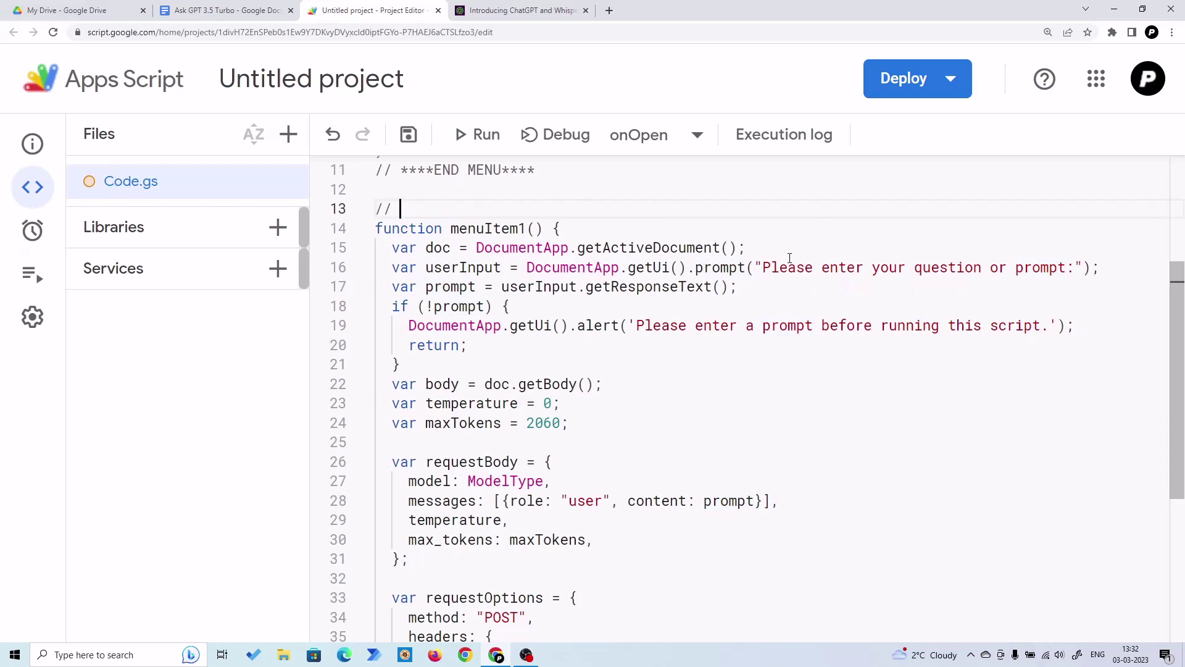
click(761, 267)
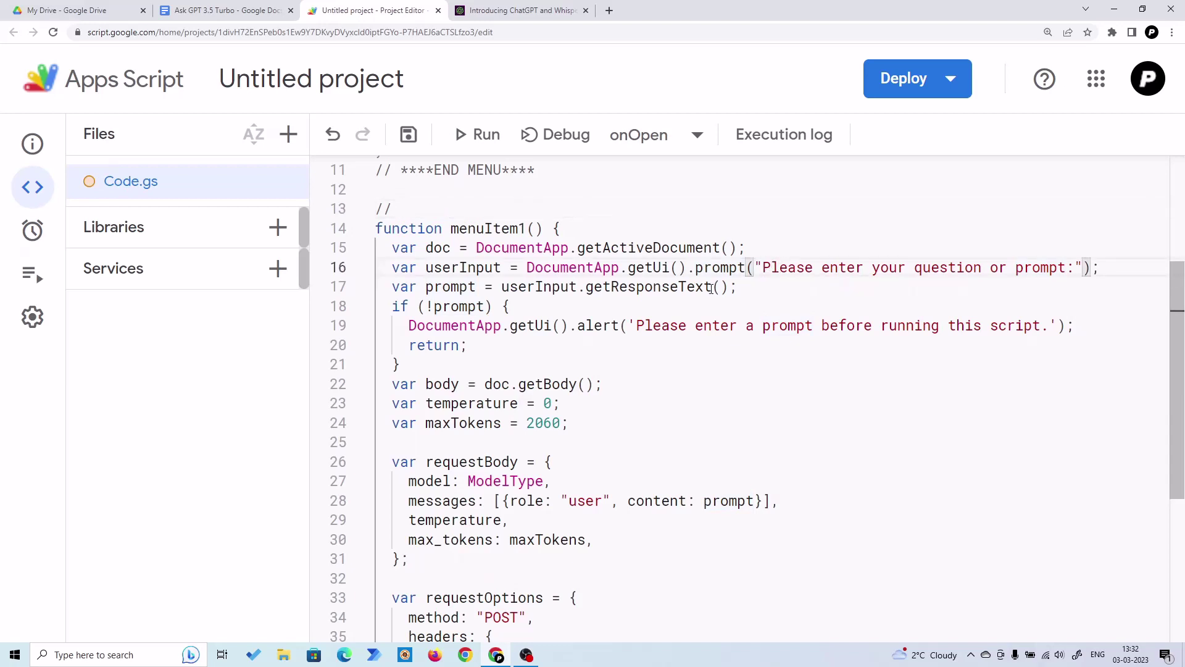
scroll(712, 287, down, 1)
scroll(711, 287, down, 1)
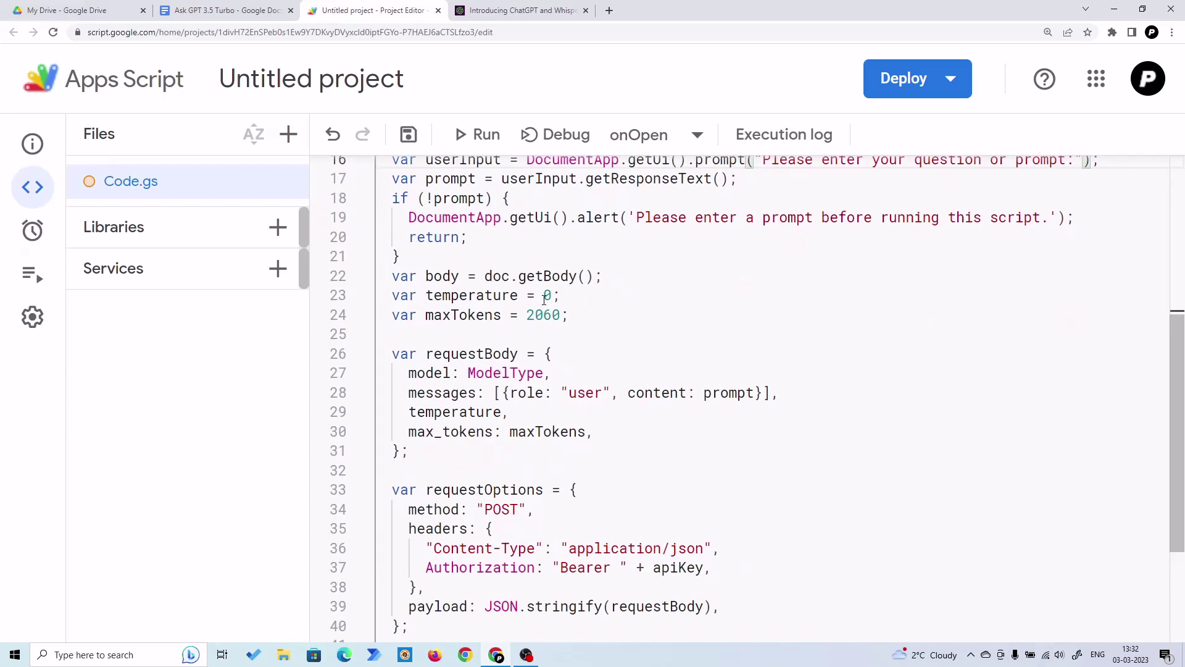
scroll(545, 297, down, 1)
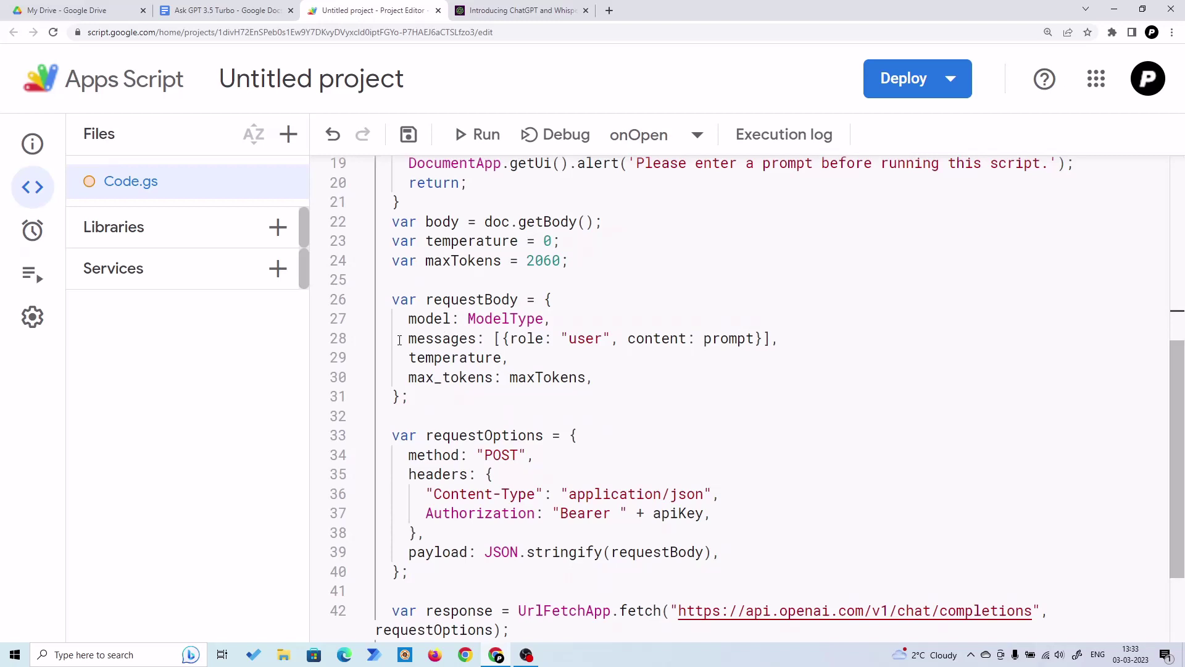
drag(406, 338, 771, 338)
scroll(757, 408, down, 3)
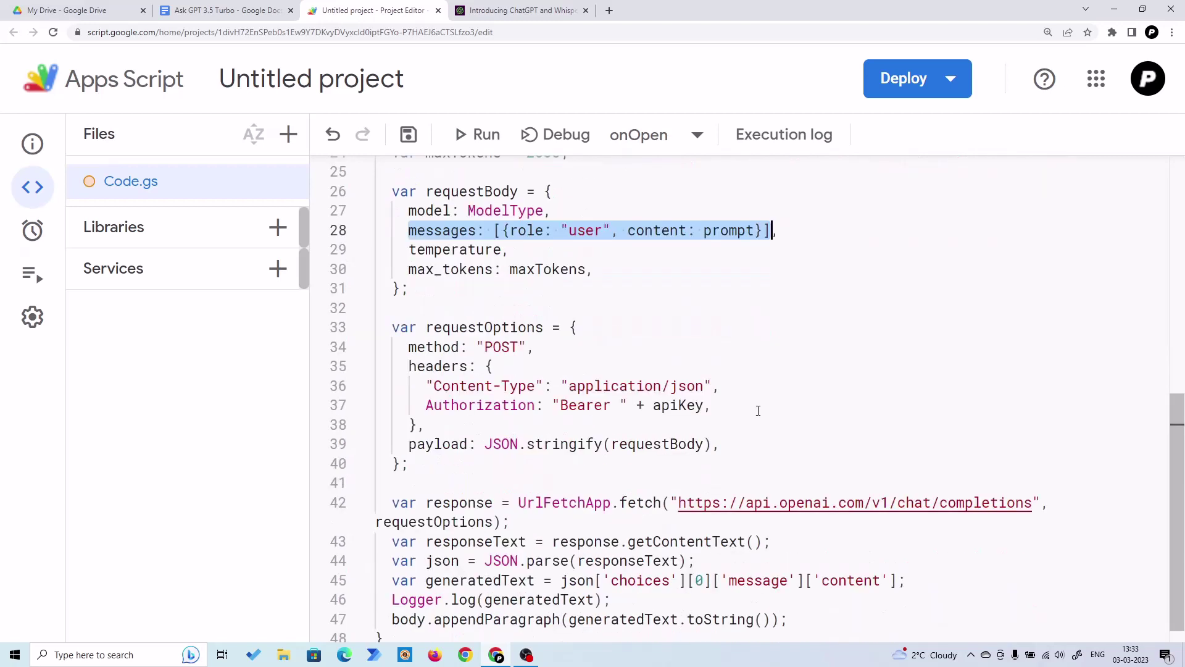
drag(672, 478, 1034, 478)
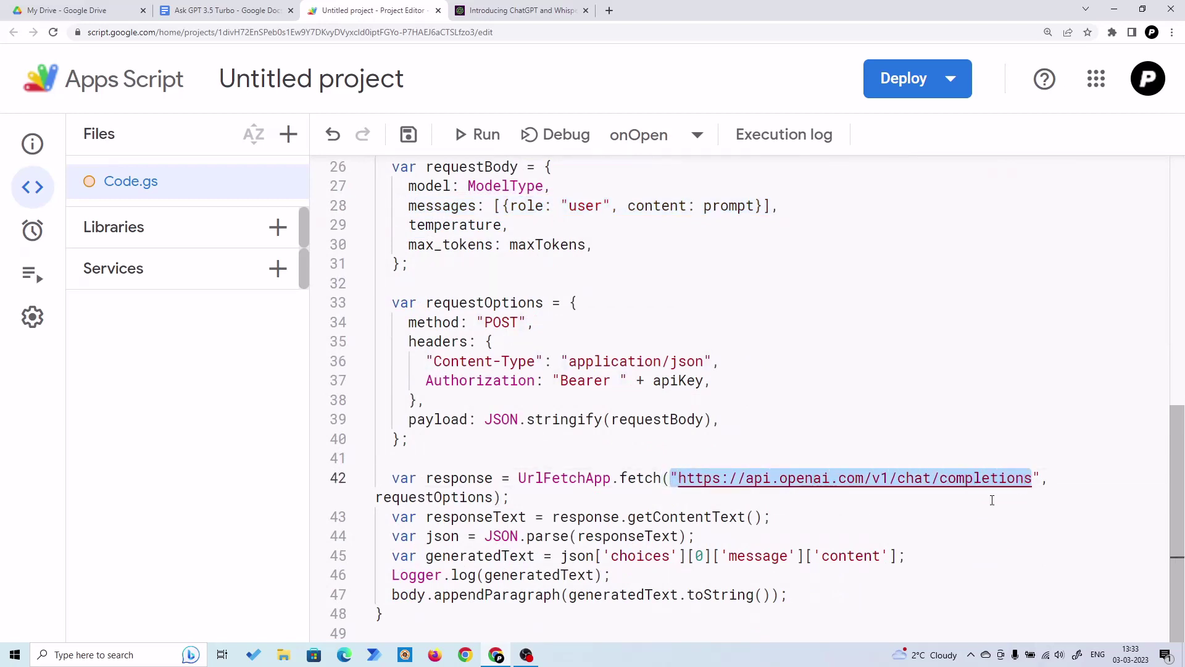
mouse_move(428, 616)
mouse_down()
mouse_move(392, 479)
mouse_move(397, 321)
mouse_up()
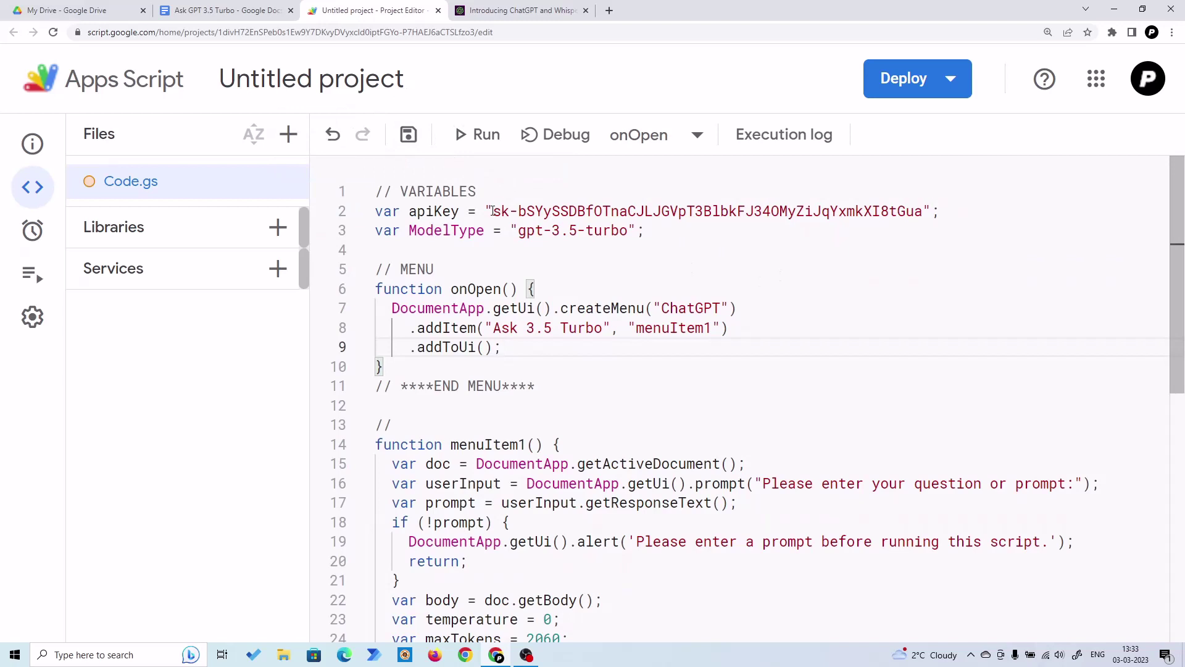
- Check the API key on line 2, save the script project and return to the Ask GPT 3.5 Turbo doc
drag(492, 211, 924, 218)
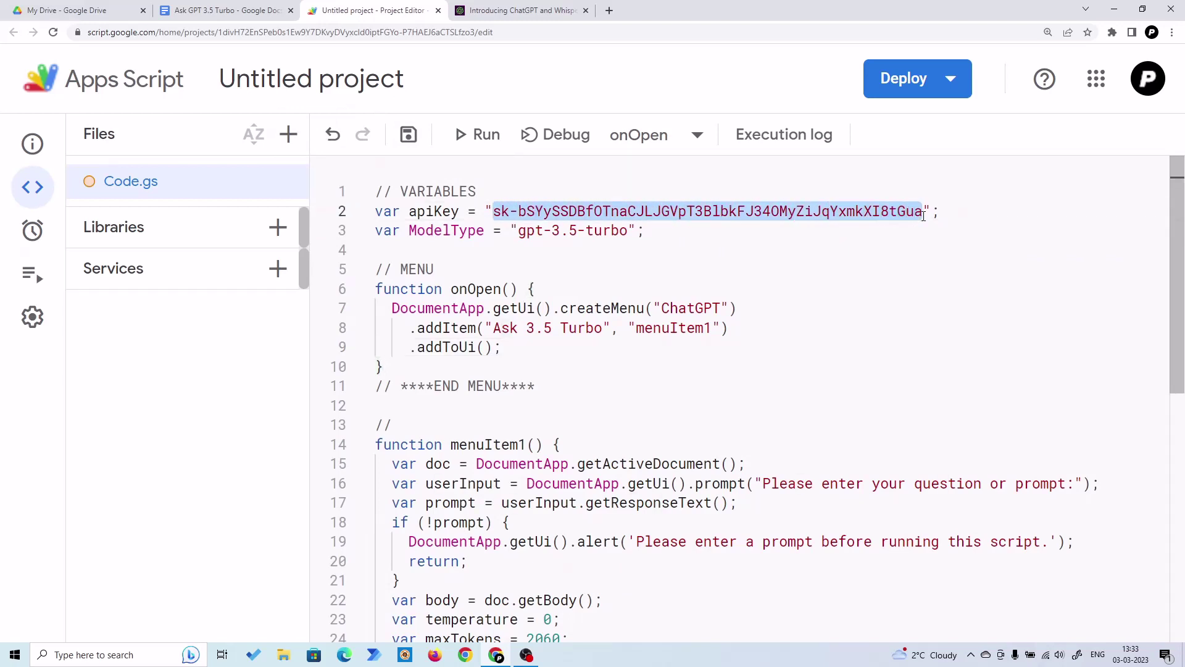
click(665, 234)
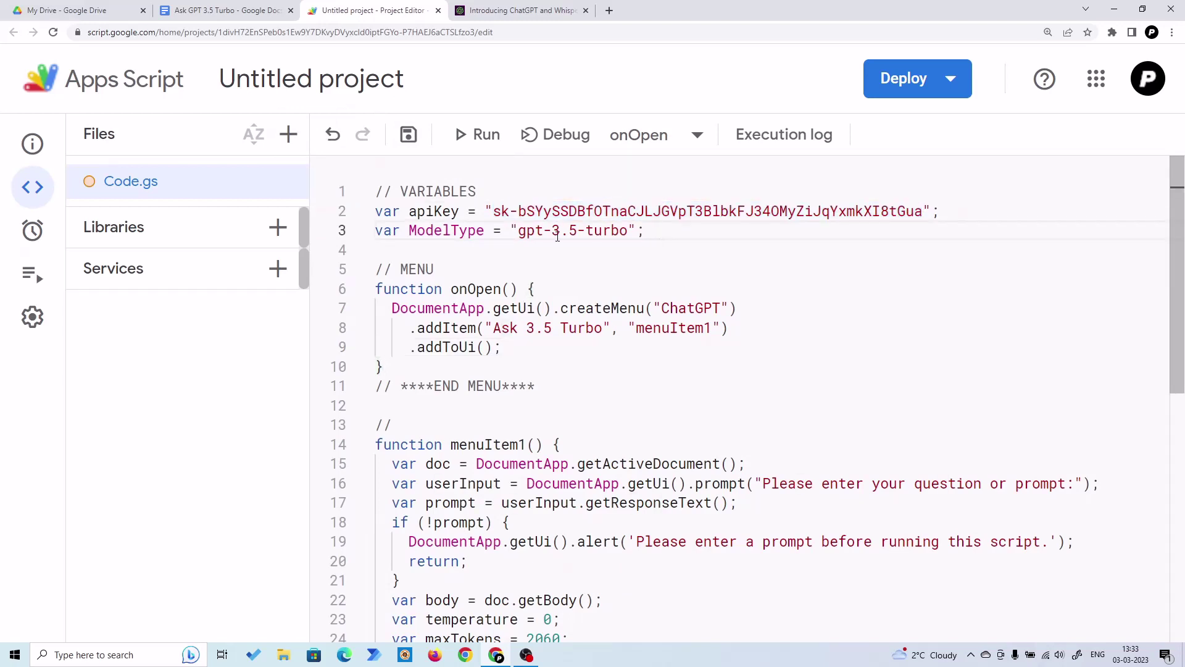
click(408, 134)
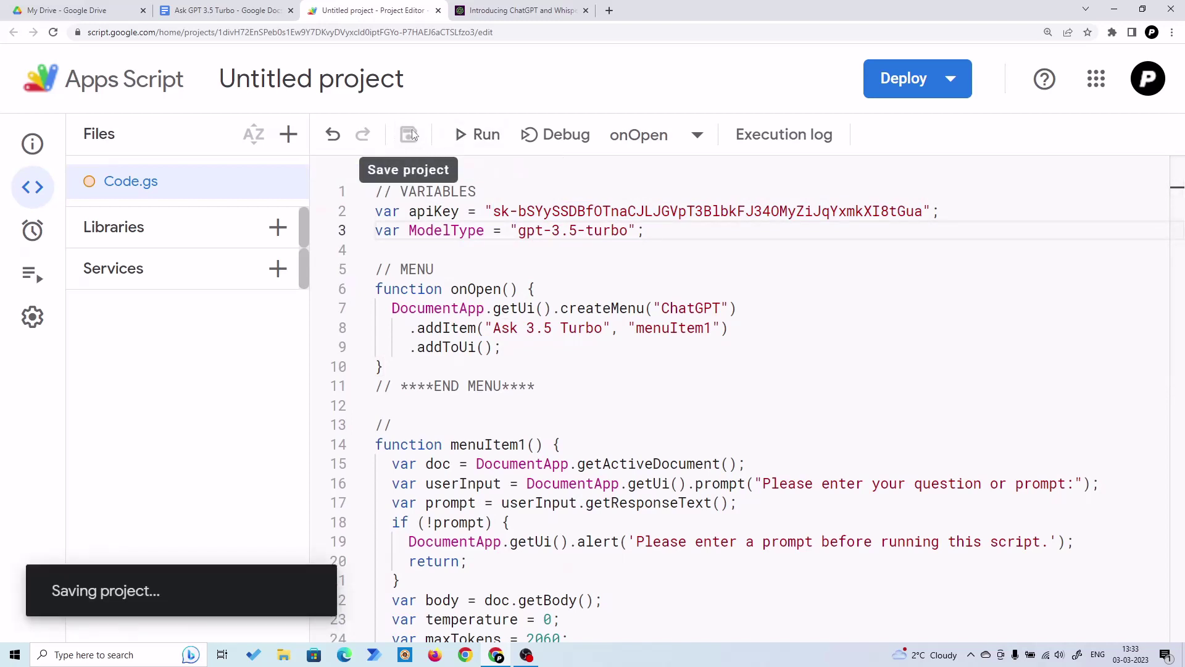
click(222, 11)
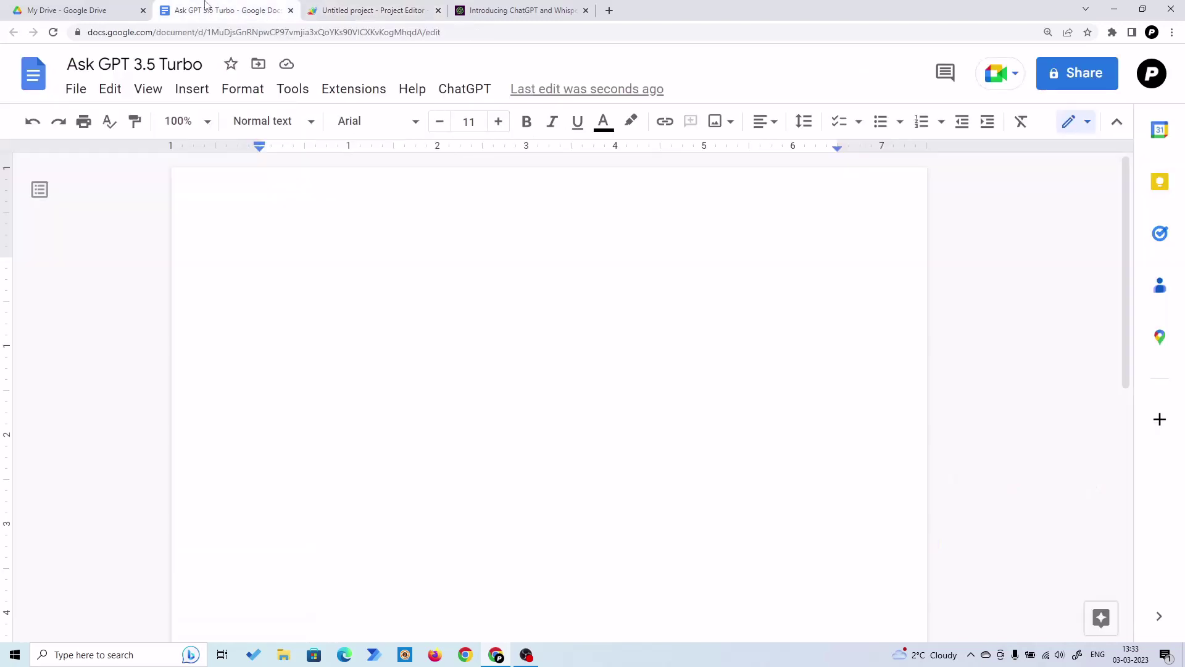
- Reload the doc and have ChatGPT > Ask 3.5 Turbo 'Write an essay on dog', then select the essay
click(53, 32)
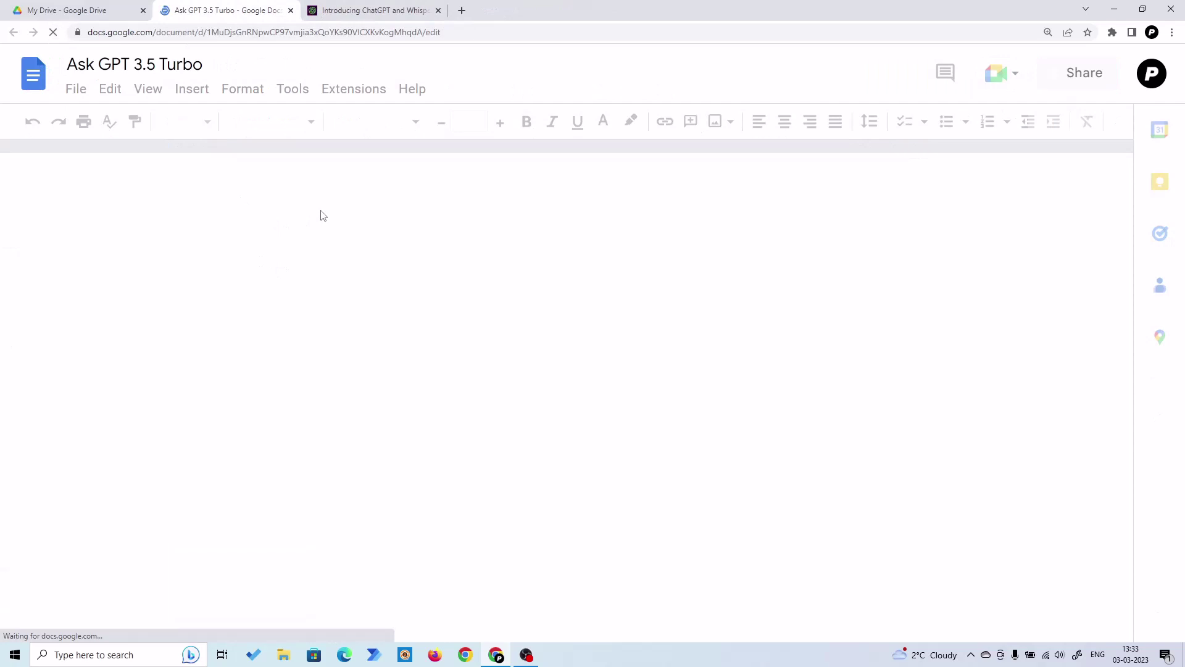
click(457, 93)
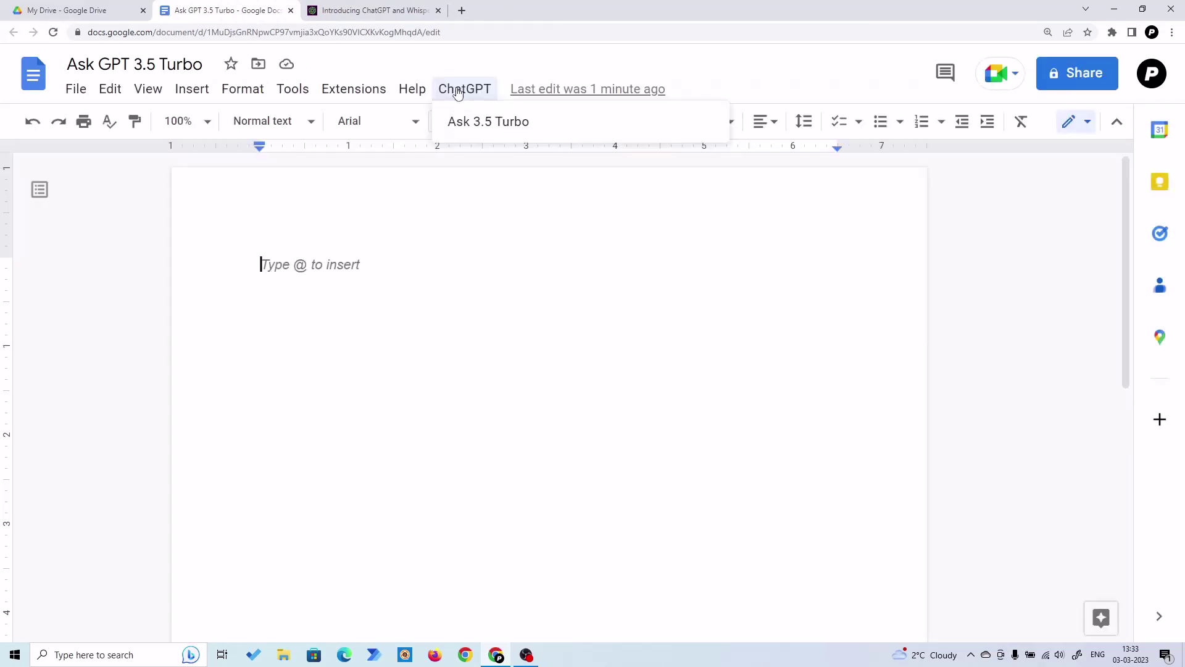
click(495, 124)
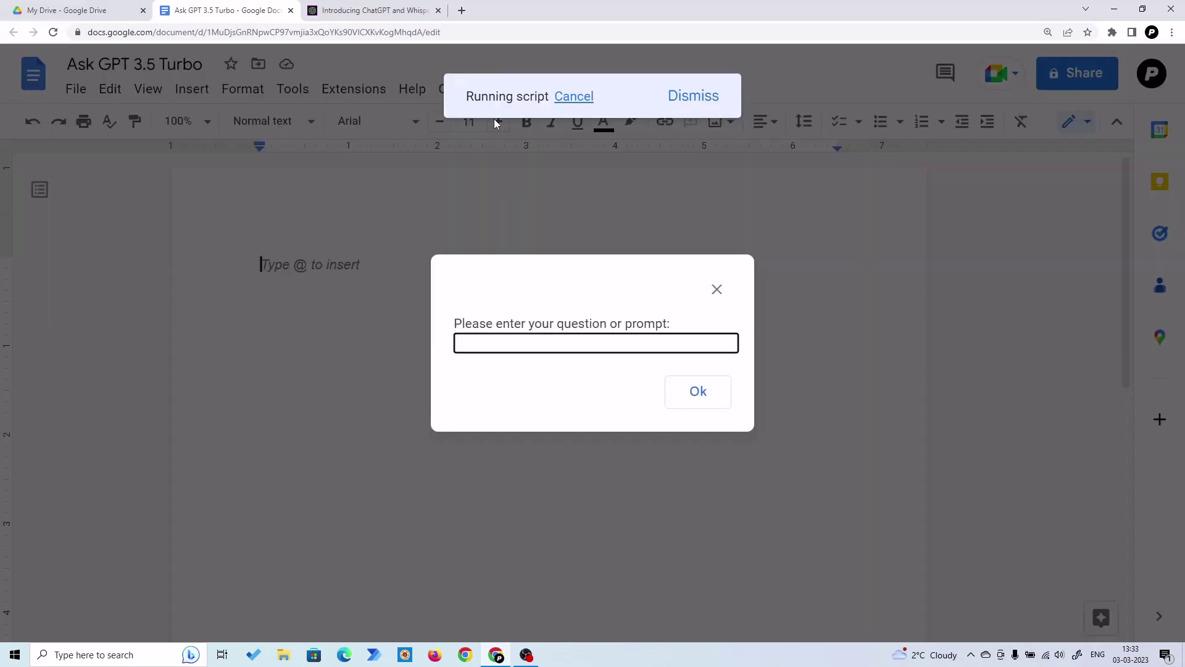
text(Wri)
text(te an )
text(essay)
text( on )
text(dog)
key(Return)
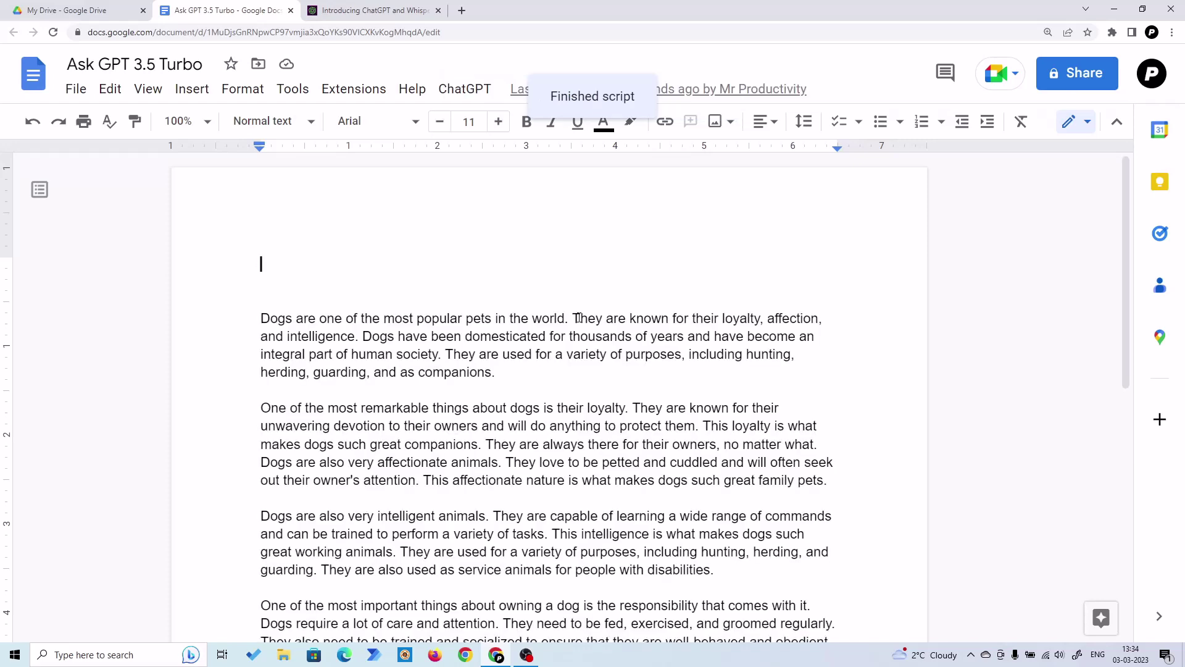
scroll(556, 313, down, 2)
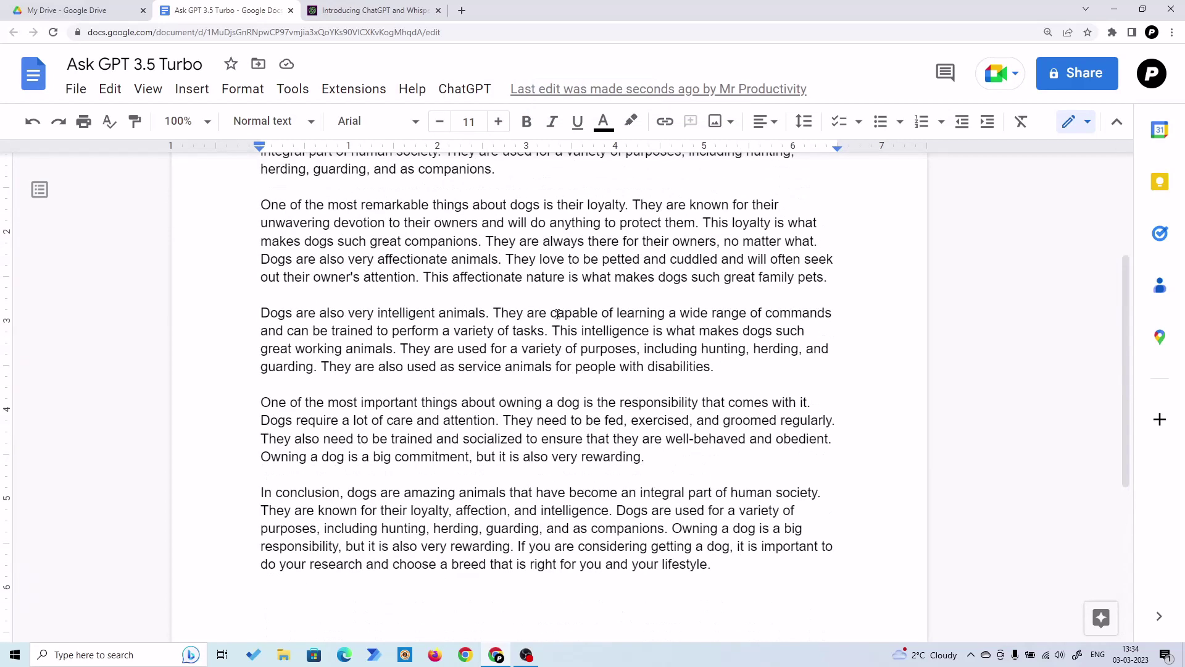
key(ctrl+a)
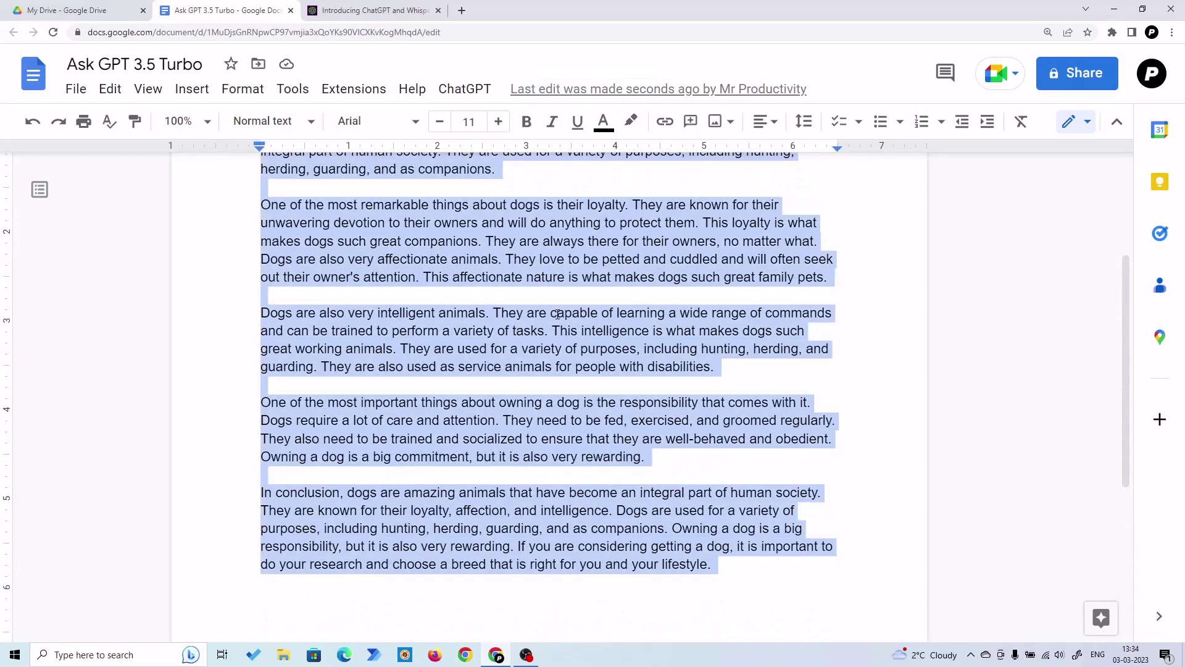
- Delete the essay and have Ask 3.5 Turbo generate a poem for a girlfriend on the page
key(Delete)
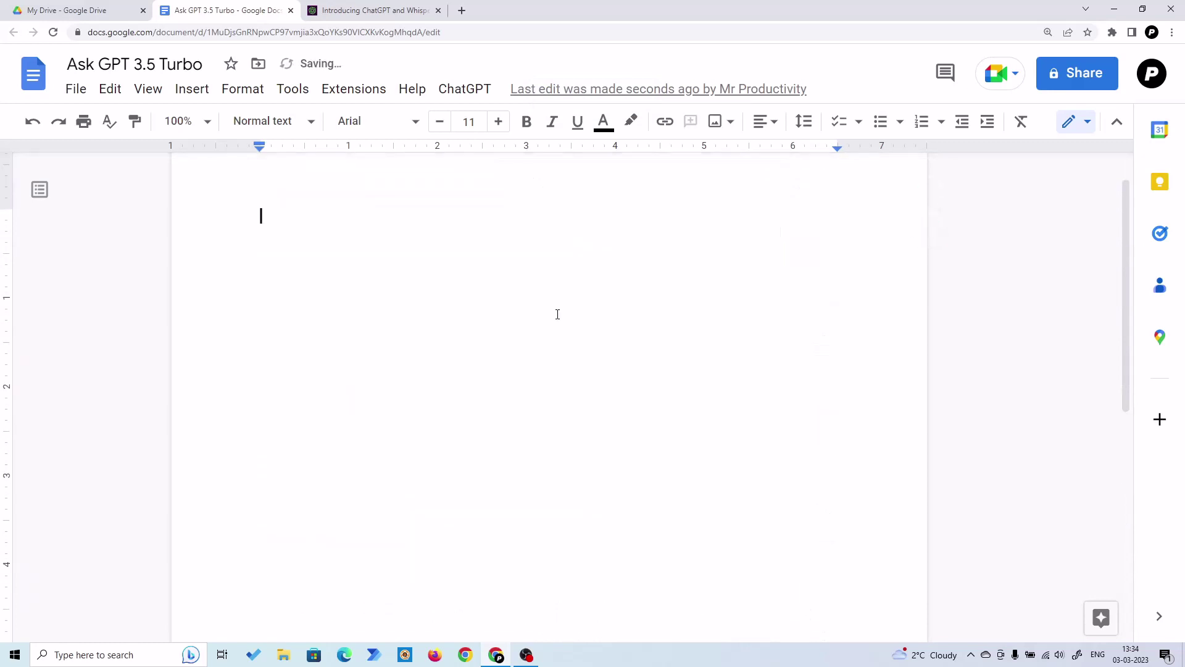
click(454, 90)
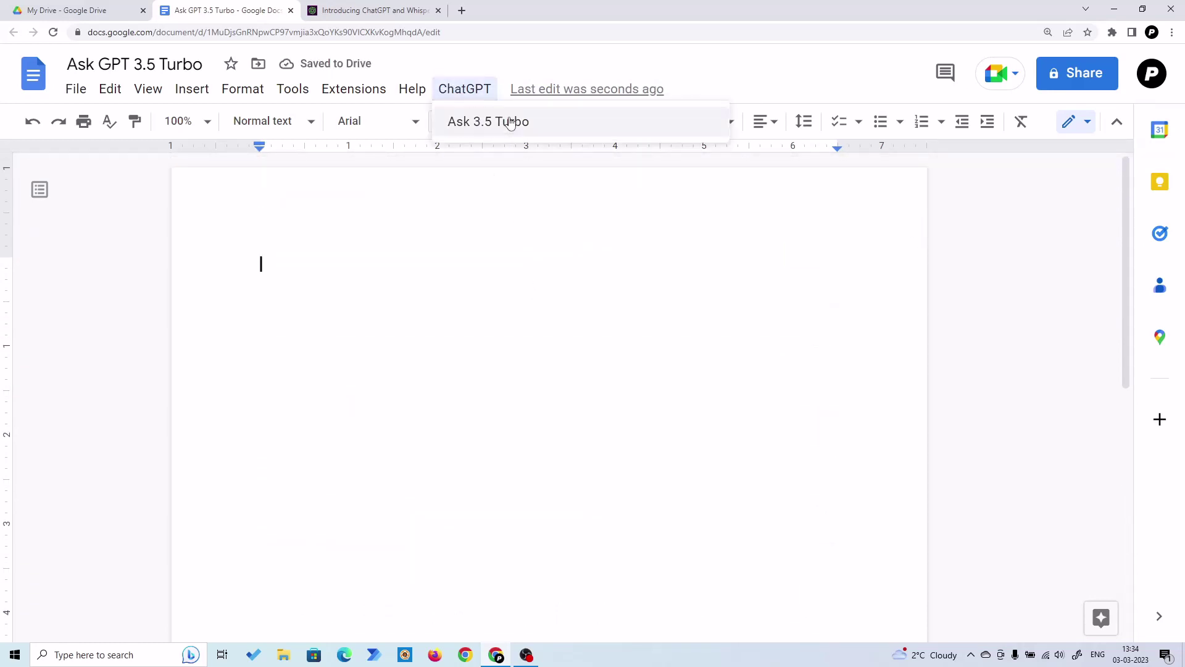
click(506, 122)
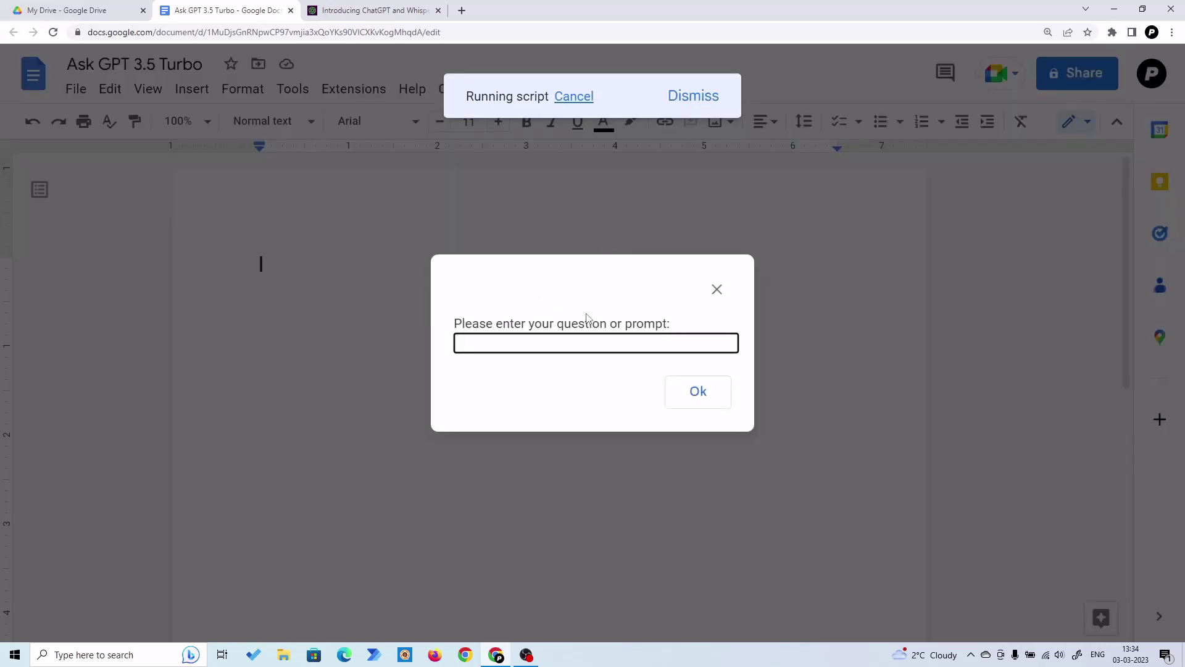
text(Write a poem for my girlfriend)
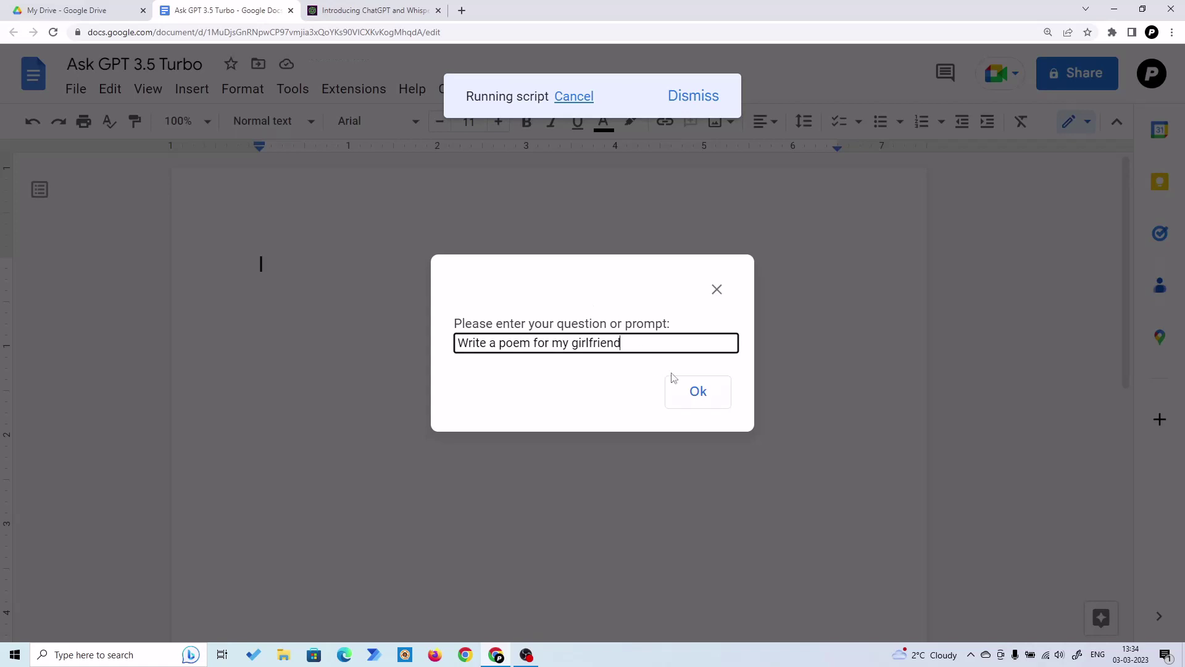
click(698, 391)
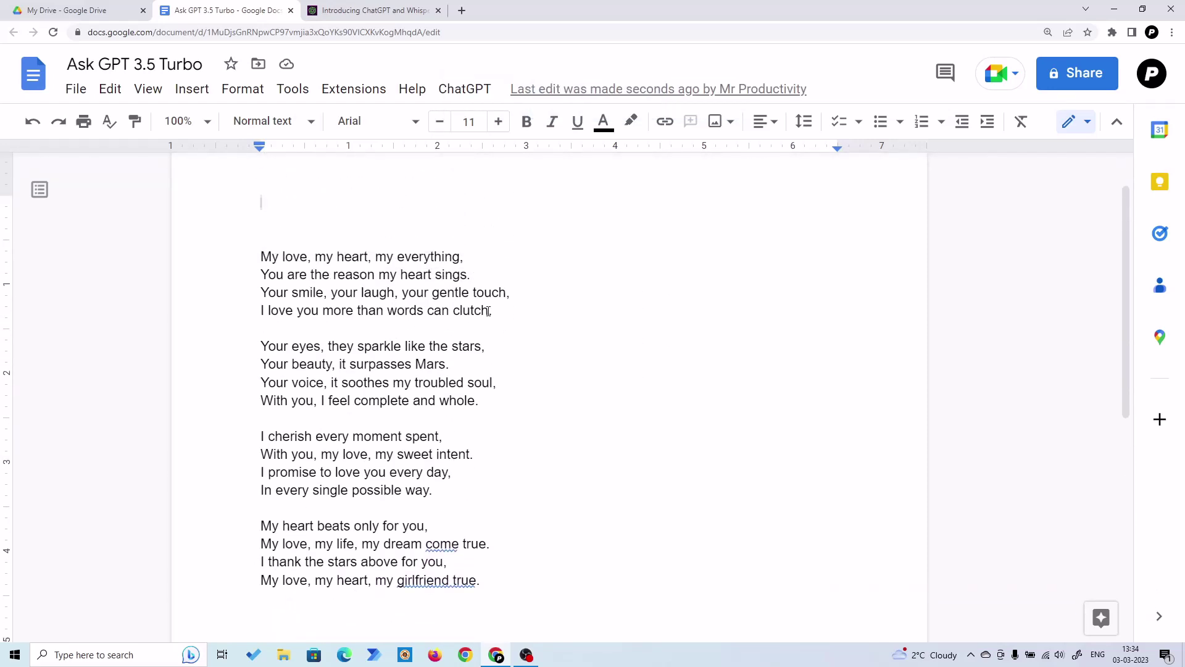
shift+click(527, 561)
- Glance at the OpenAI blog post, then return to the poem document and clear the selection
click(385, 11)
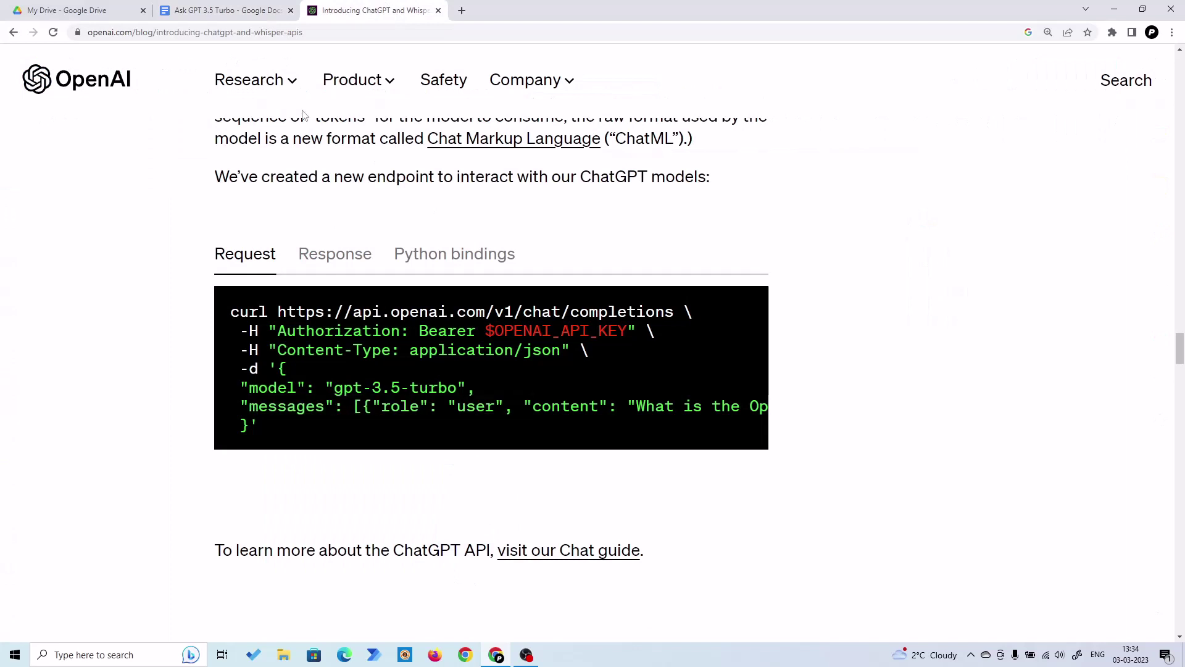
click(232, 10)
click(586, 364)
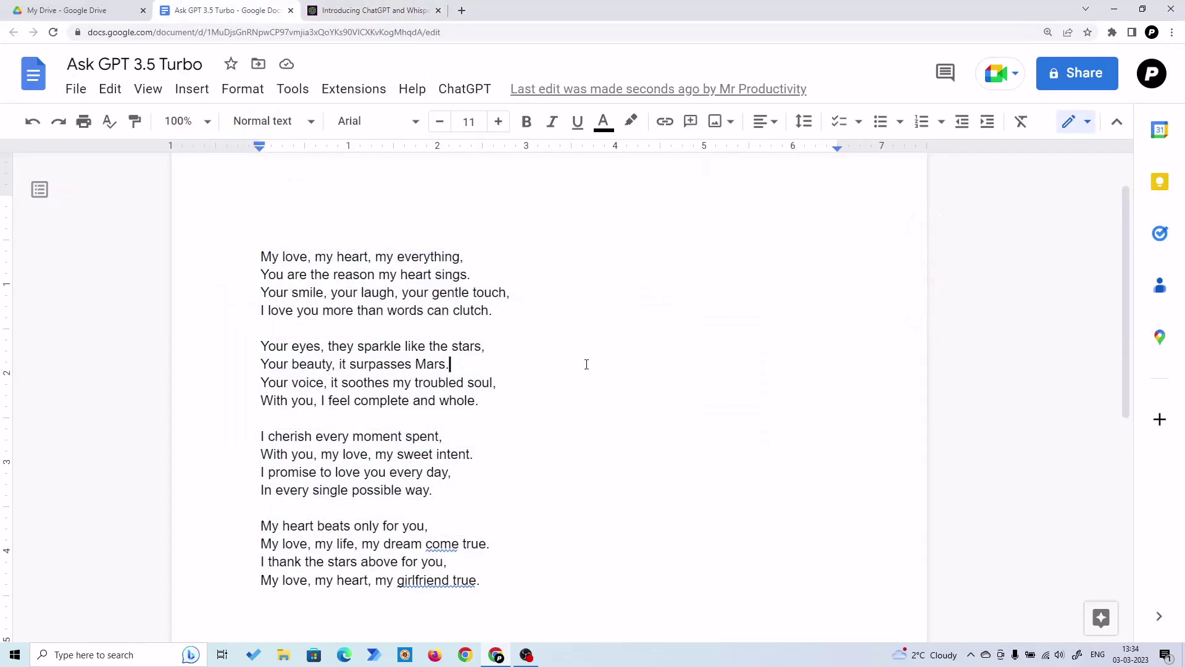